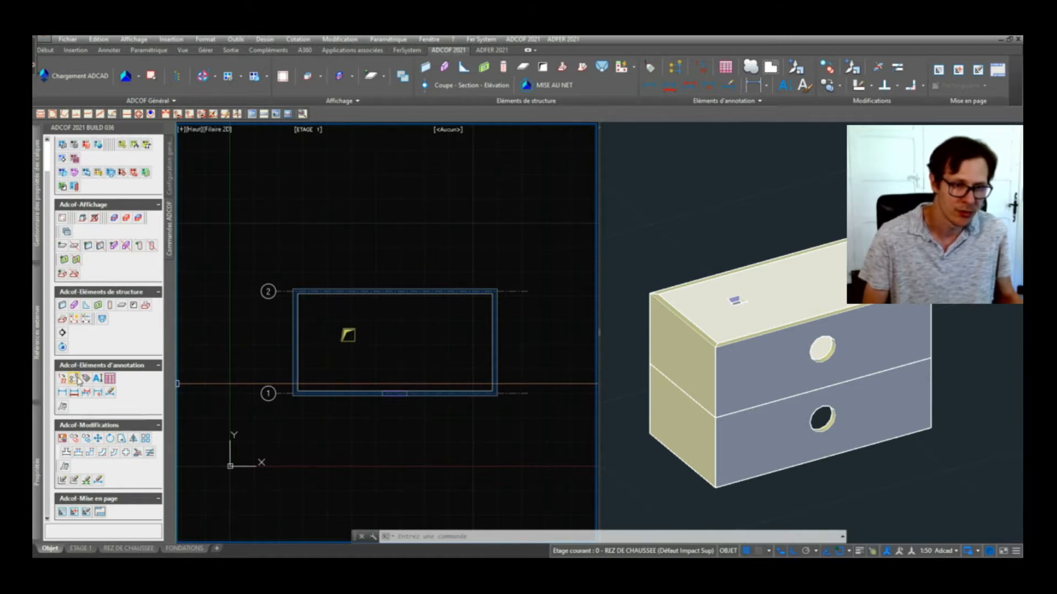
# Step: Draw a short vertical grid axis upward from the midpoint between the outer and inner corners at the walls' upper-left corner
pyautogui.click(75, 378)
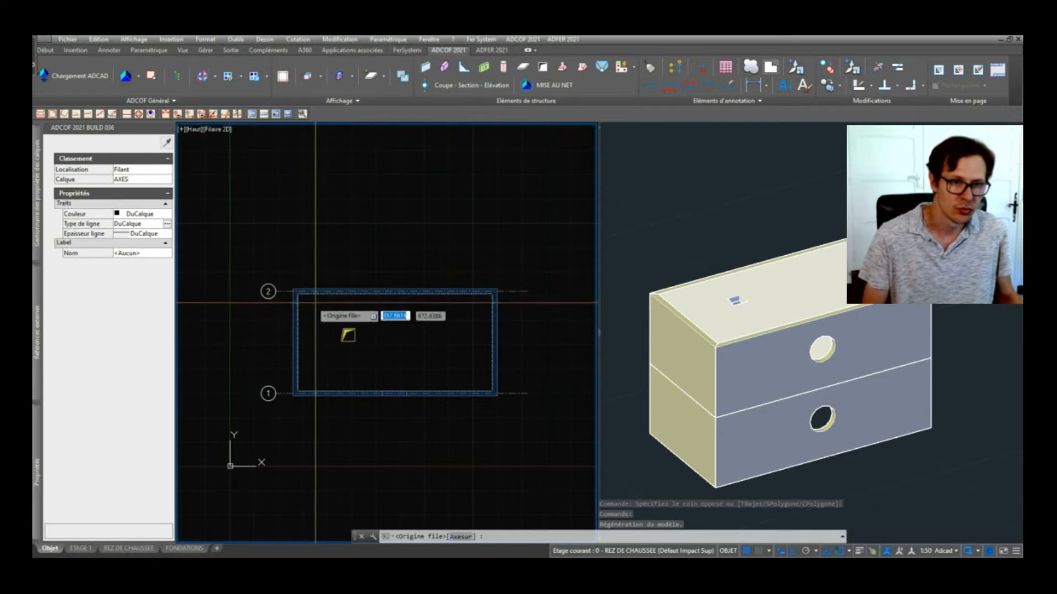
pyautogui.scroll(6, 288, 256)
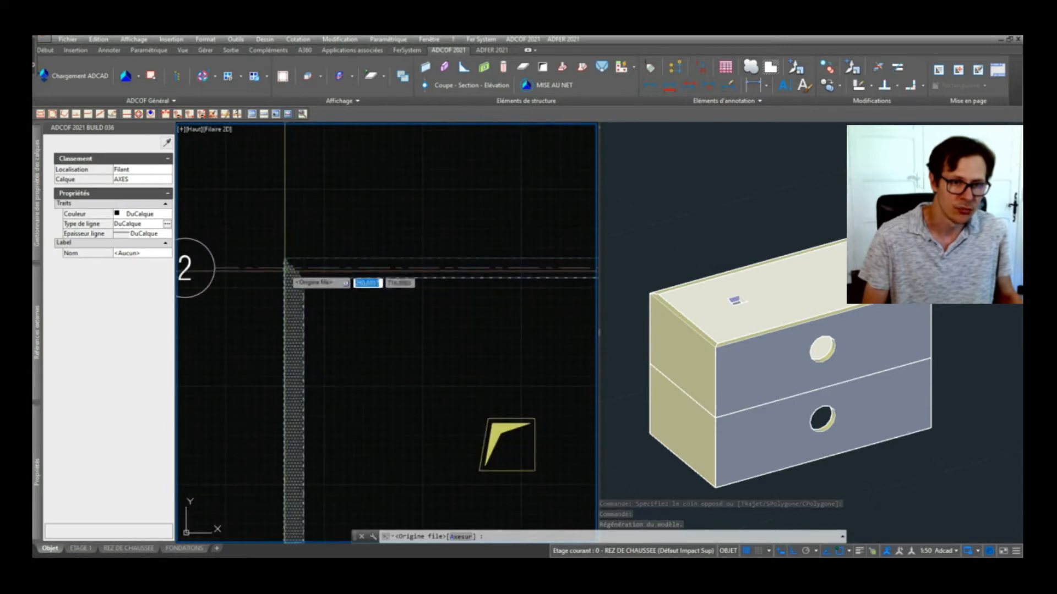
pyautogui.keyDown('shift'); pyautogui.rightClick(316, 217); pyautogui.keyUp('shift')
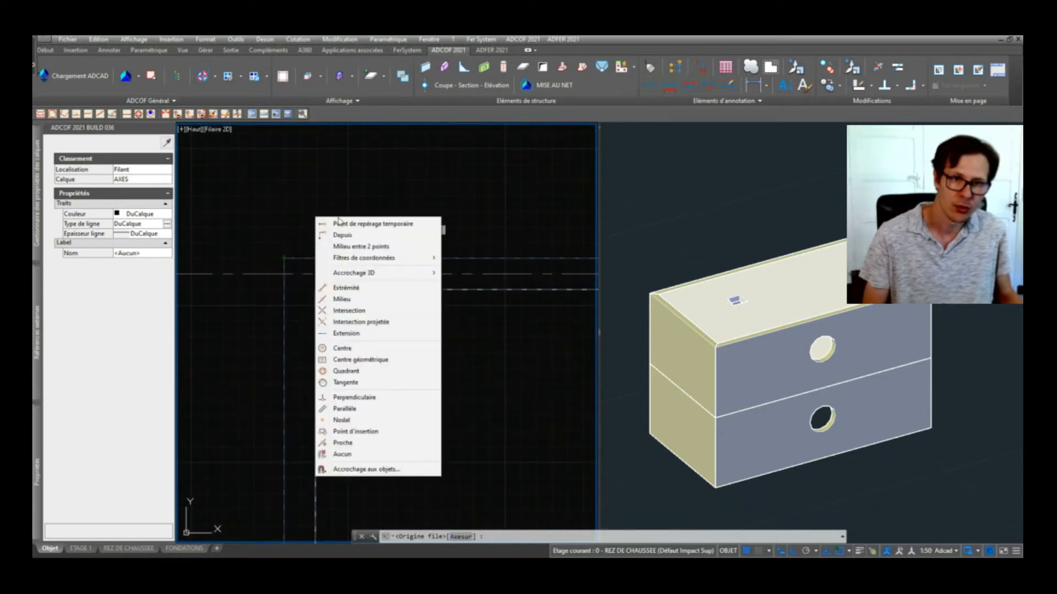
pyautogui.click(360, 246)
pyautogui.click(284, 258)
pyautogui.click(315, 289)
pyautogui.click(315, 290)
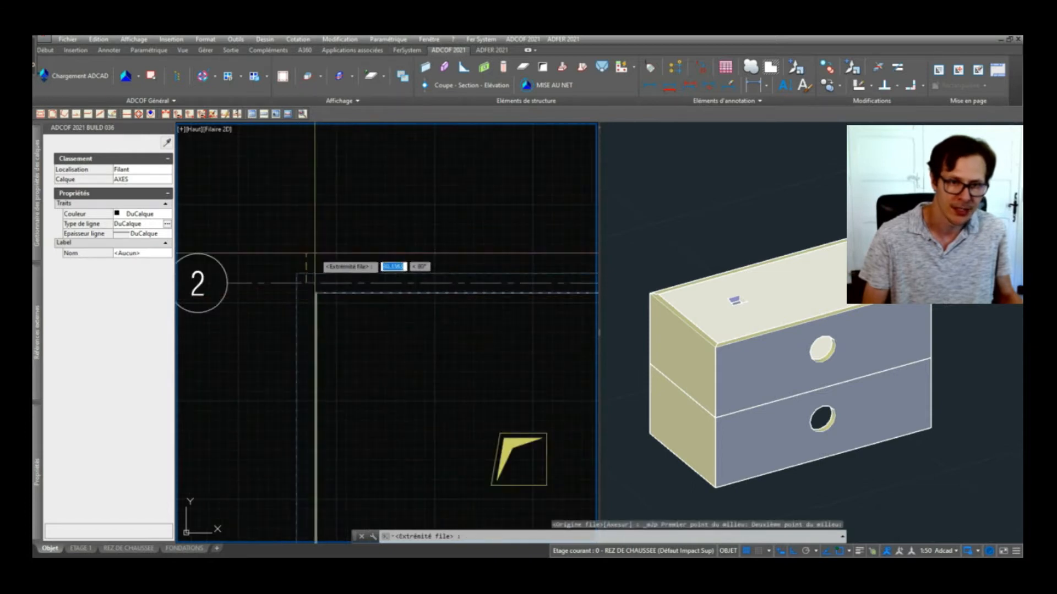
pyautogui.scroll(-4, 330, 214)
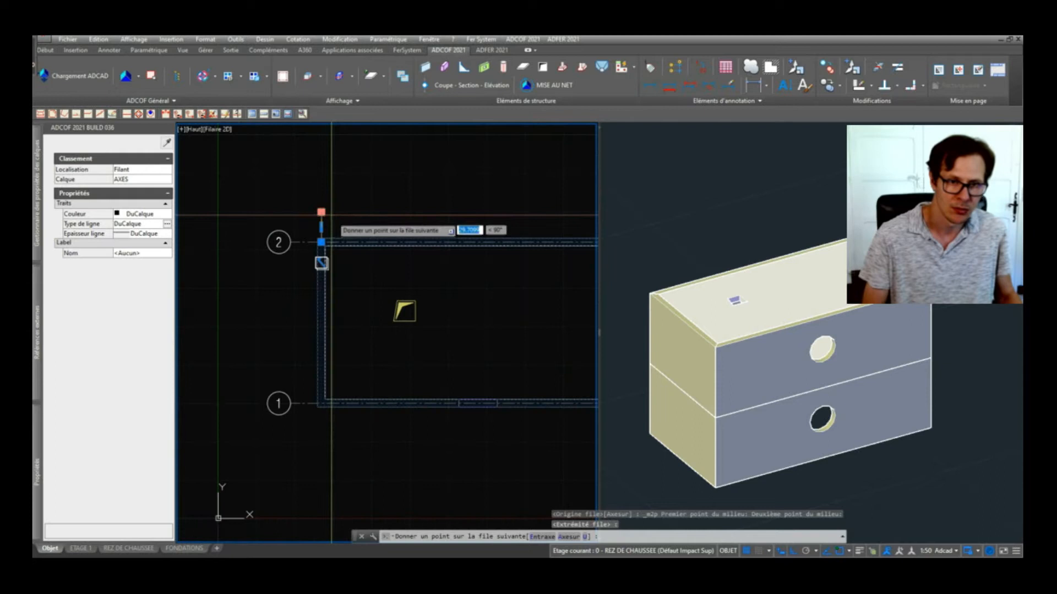
pyautogui.press('Return')
# Step: Give the new vertical axis the Rep. TRAME label and set its first index to A
pyautogui.click(320, 223)
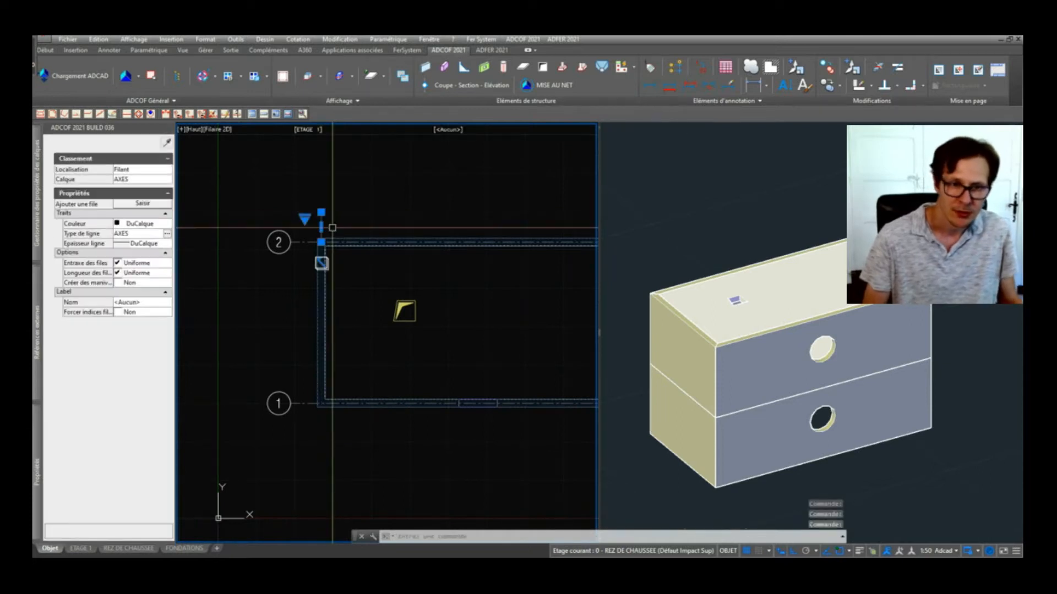
pyautogui.click(137, 303)
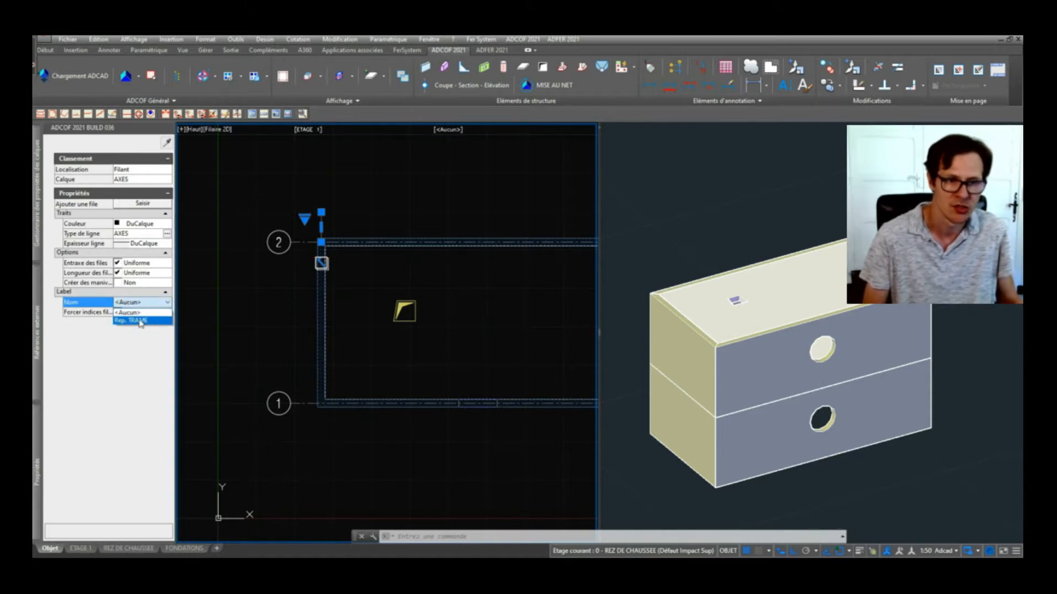
pyautogui.click(141, 321)
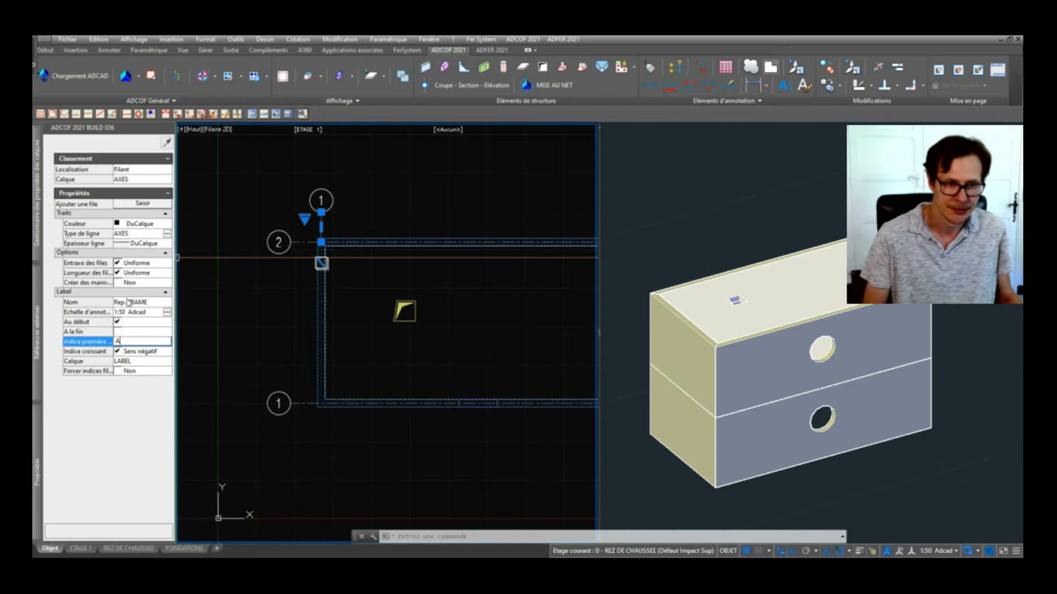
pyautogui.doubleClick(370, 179)
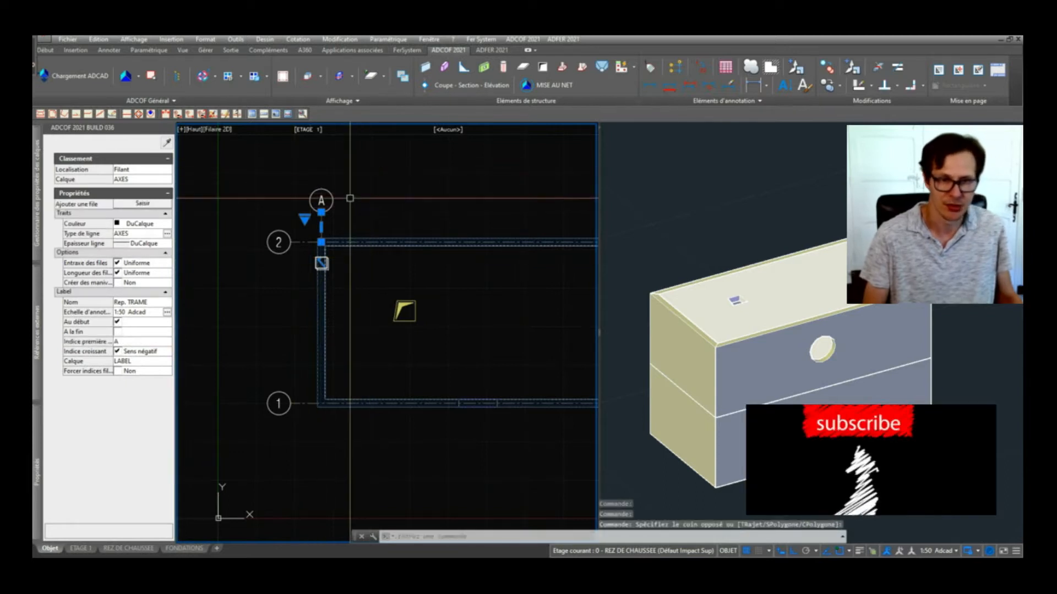
# Step: Extend the lower end of axis A down past the building's lower wall
pyautogui.click(321, 243)
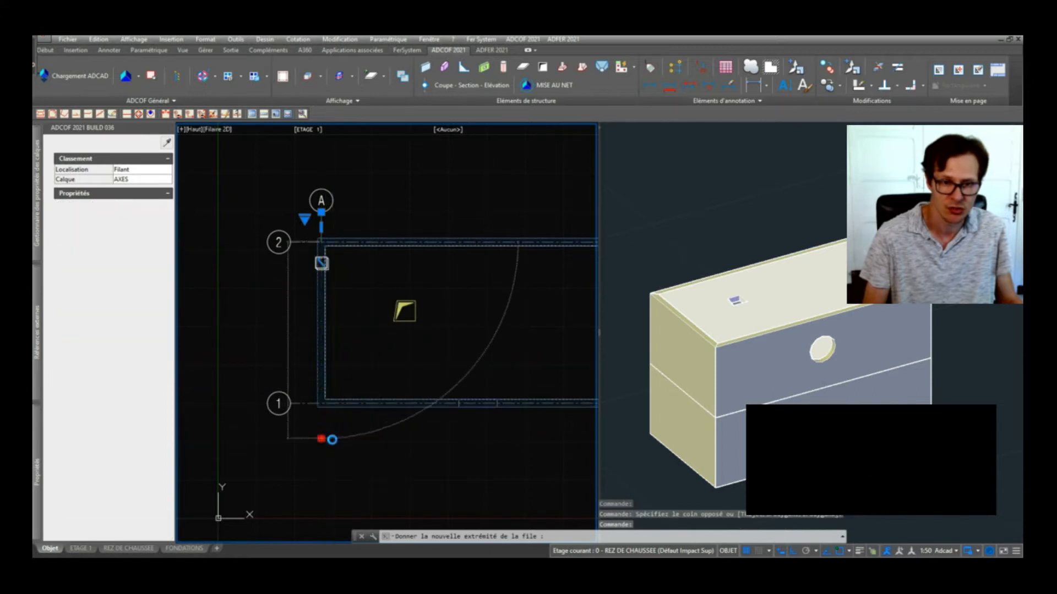
pyautogui.press('Escape')
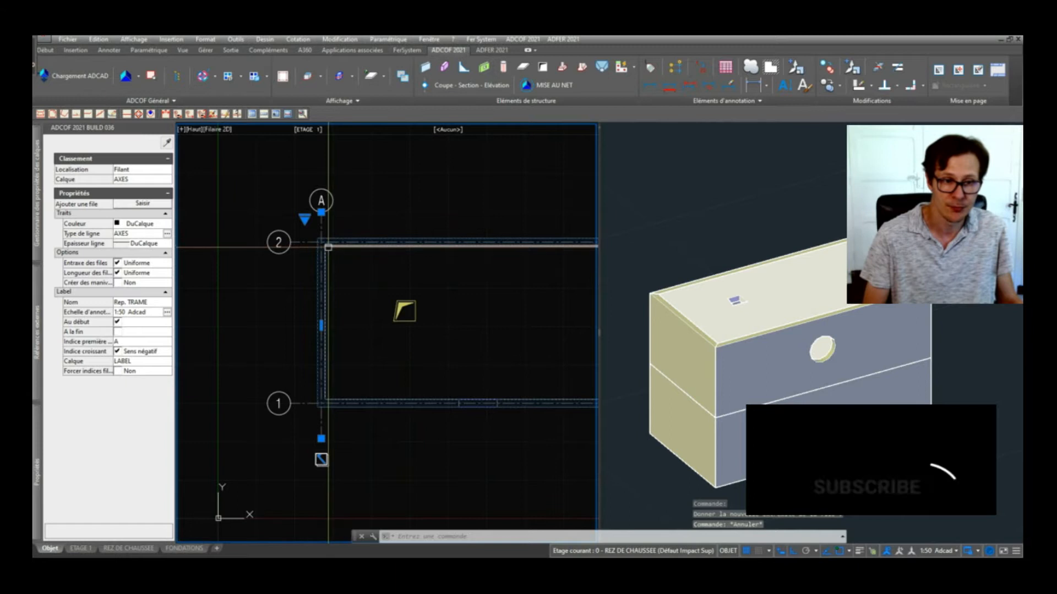
# Step: Add a label at the far end of axis A, then remove it again
pyautogui.click(118, 332)
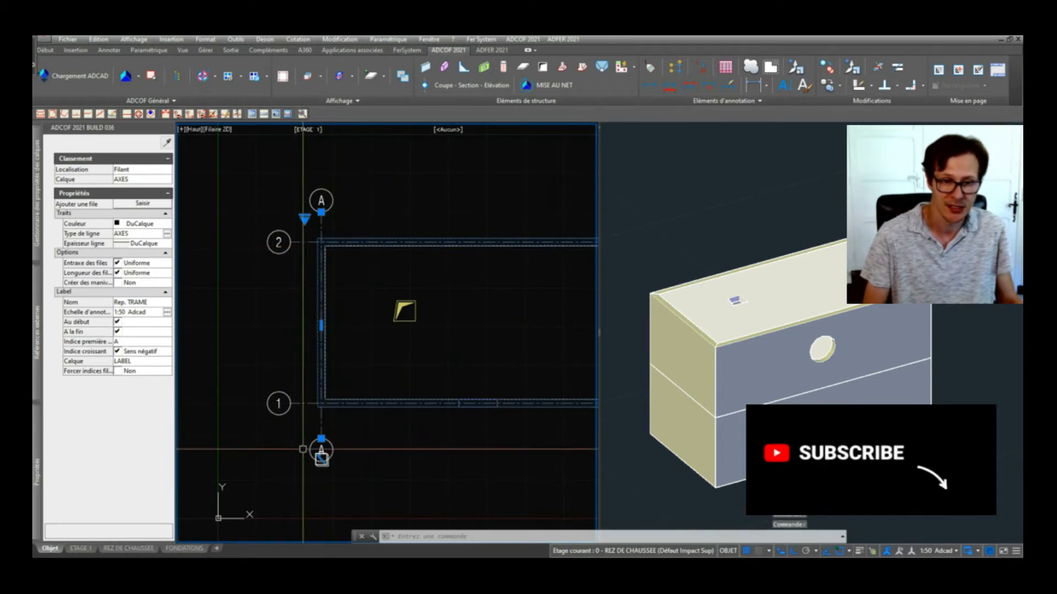
pyautogui.click(117, 332)
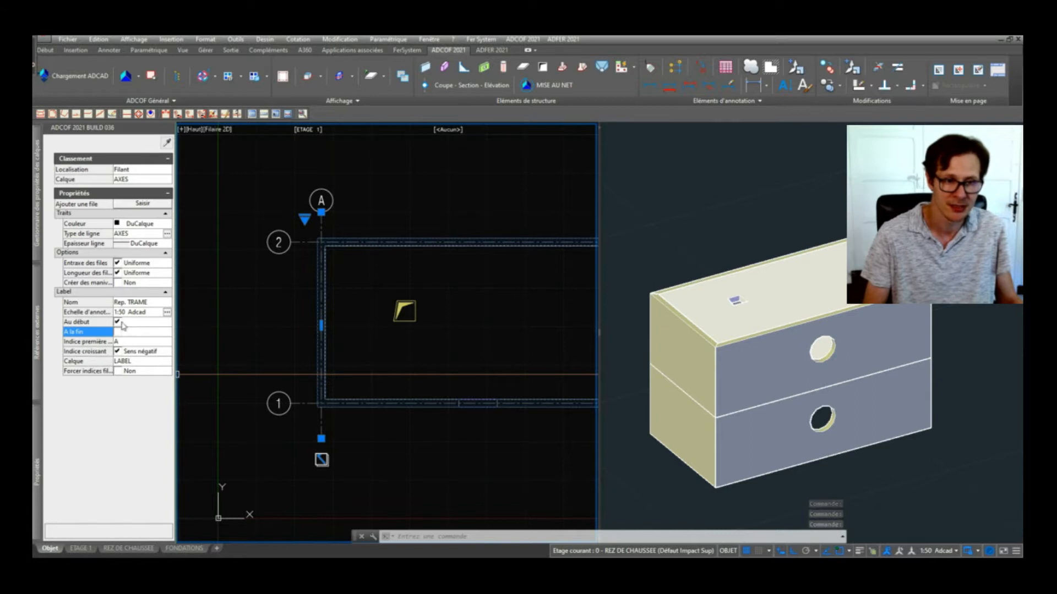
pyautogui.click(361, 163)
pyautogui.click(421, 187)
pyautogui.press('Escape')
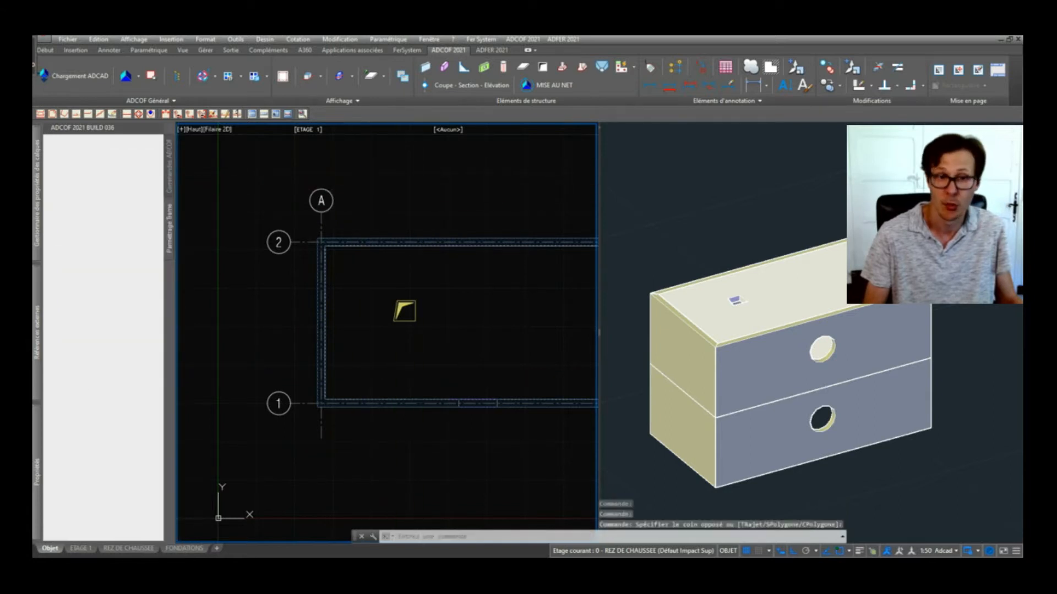
pyautogui.press('Escape')
pyautogui.click(321, 200)
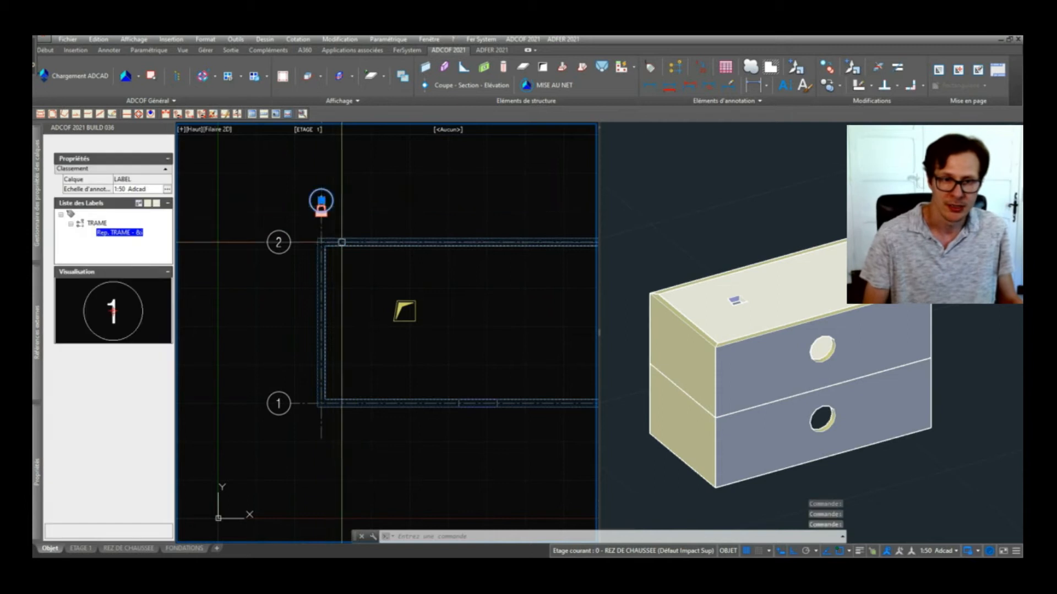
pyautogui.press('Escape')
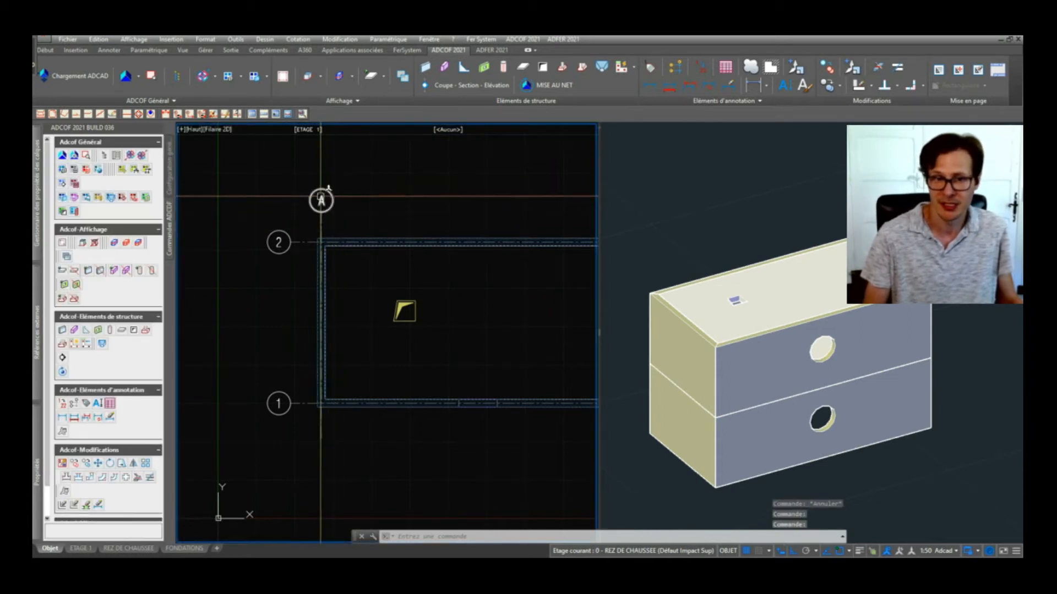
# Step: Add a second line to the vertical axis grid at the midpoint of the wall thickness in the upper-right corner
pyautogui.click(321, 201)
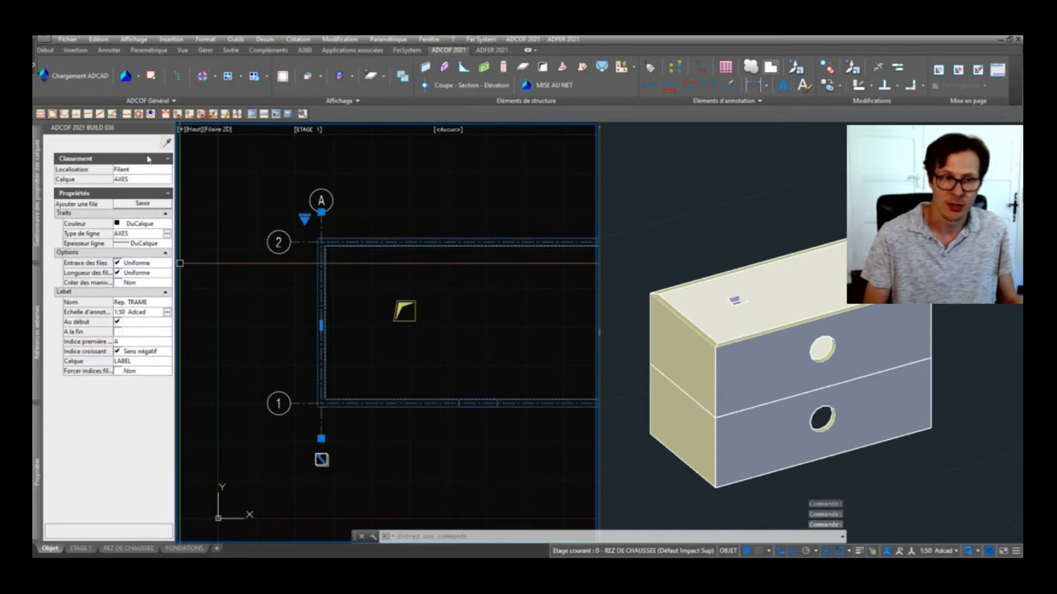
pyautogui.click(138, 203)
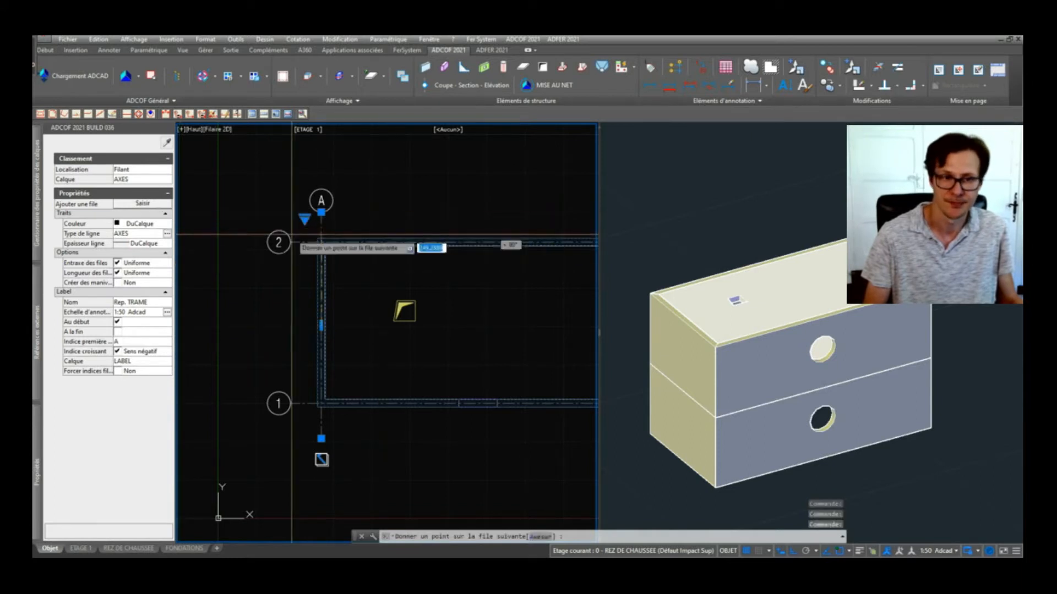
pyautogui.scroll(-2, 449, 242)
pyautogui.scroll(2, 448, 243)
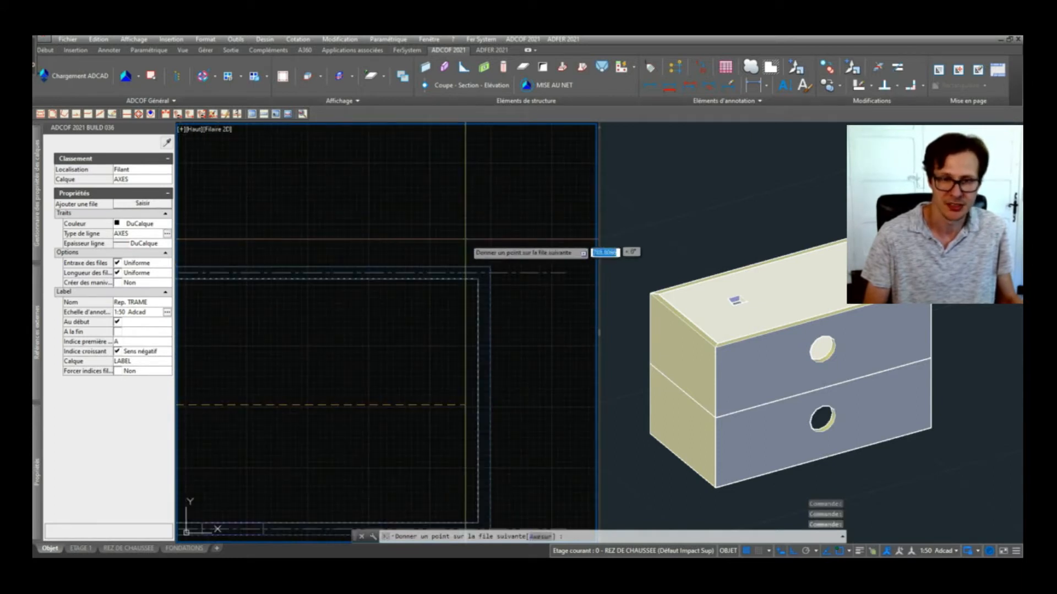
pyautogui.keyDown('shift'); pyautogui.rightClick(494, 254); pyautogui.keyUp('shift')
pyautogui.click(536, 282)
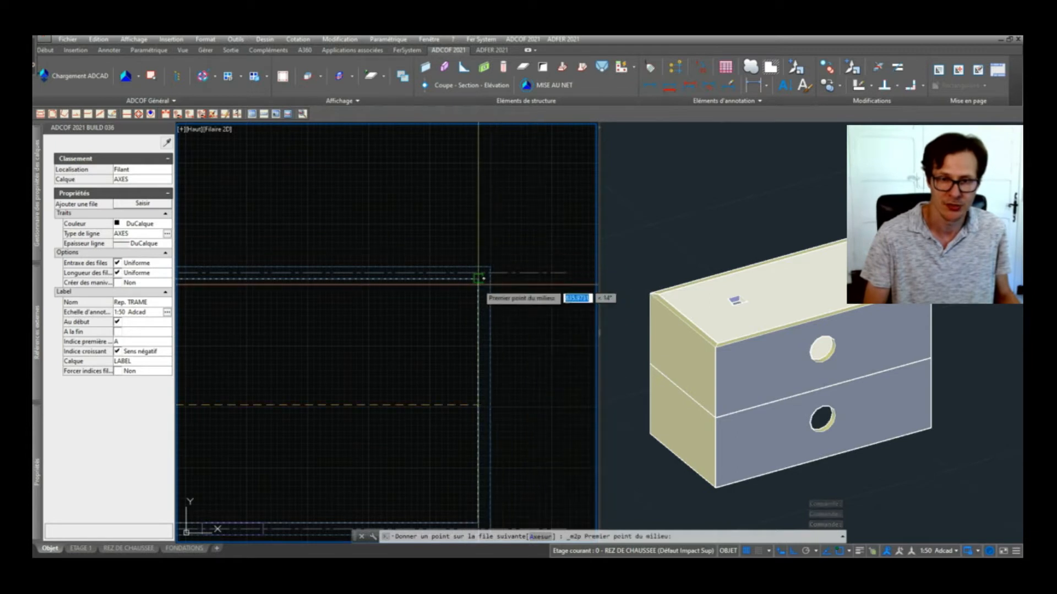
pyautogui.click(478, 278)
pyautogui.click(490, 273)
pyautogui.scroll(-3, 490, 264)
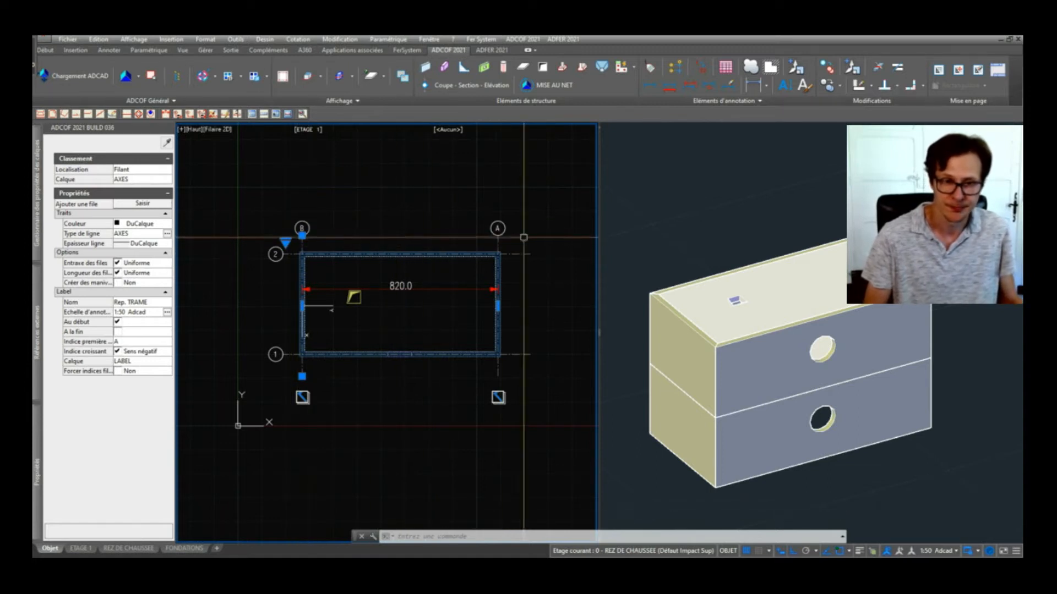
pyautogui.press('Escape')
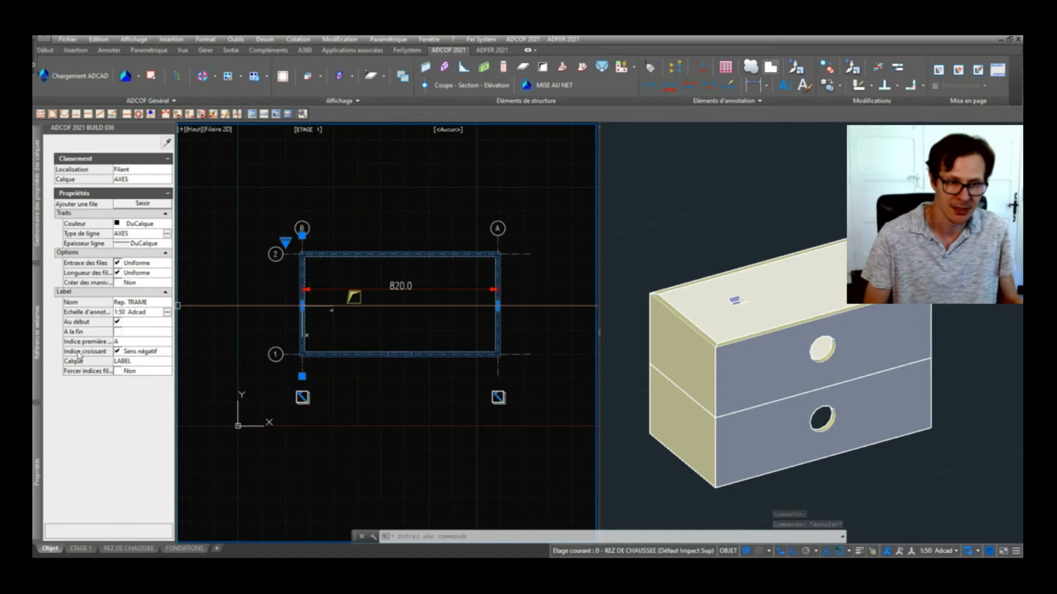
# Step: Switch the index direction of the vertical axes to Sens positif so that A labels the left axis
pyautogui.click(119, 351)
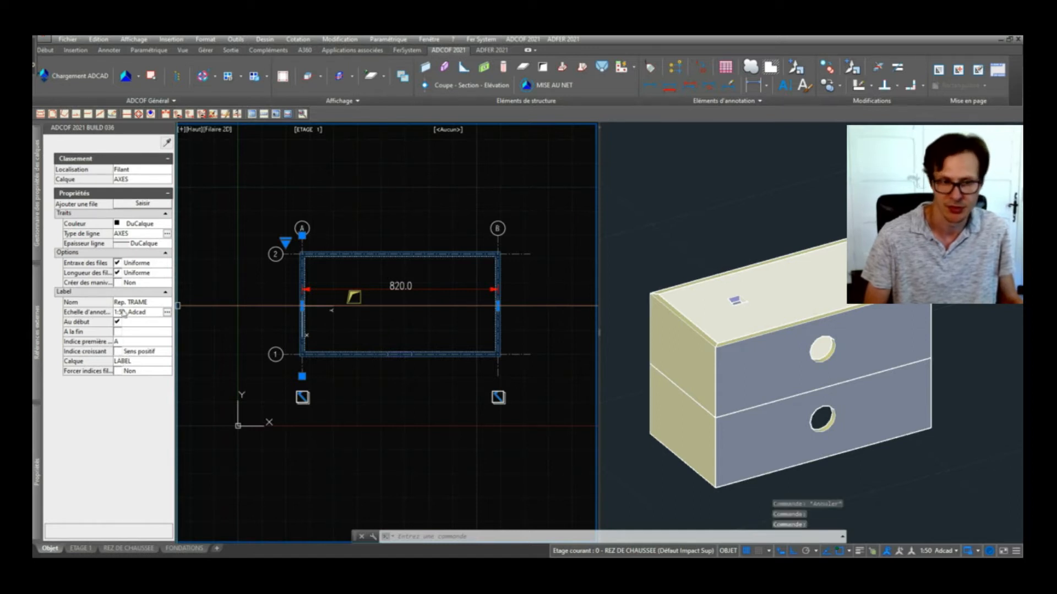
pyautogui.click(407, 199)
pyautogui.click(454, 223)
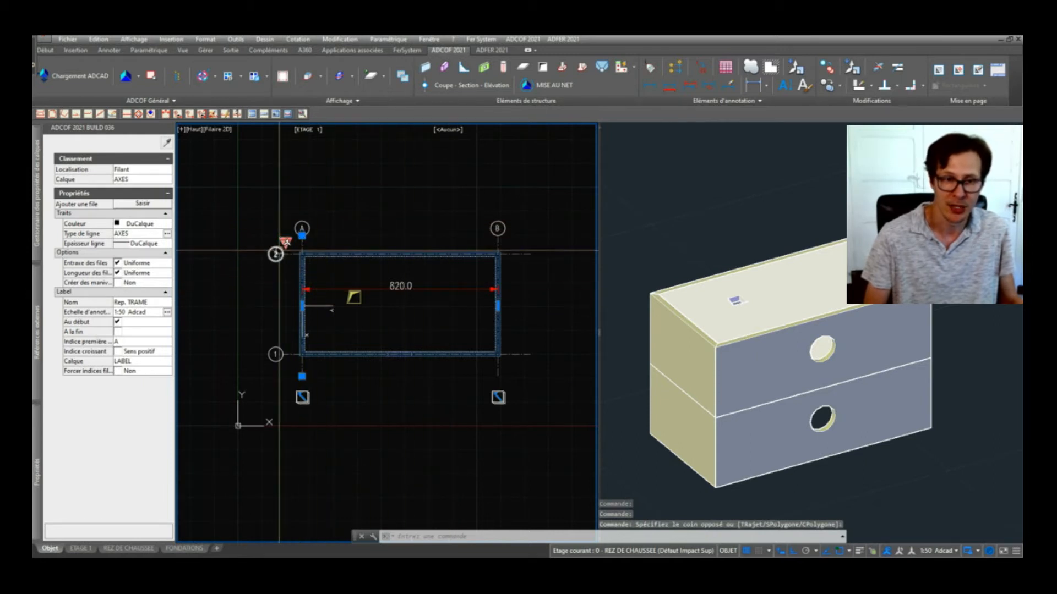
pyautogui.press('Escape')
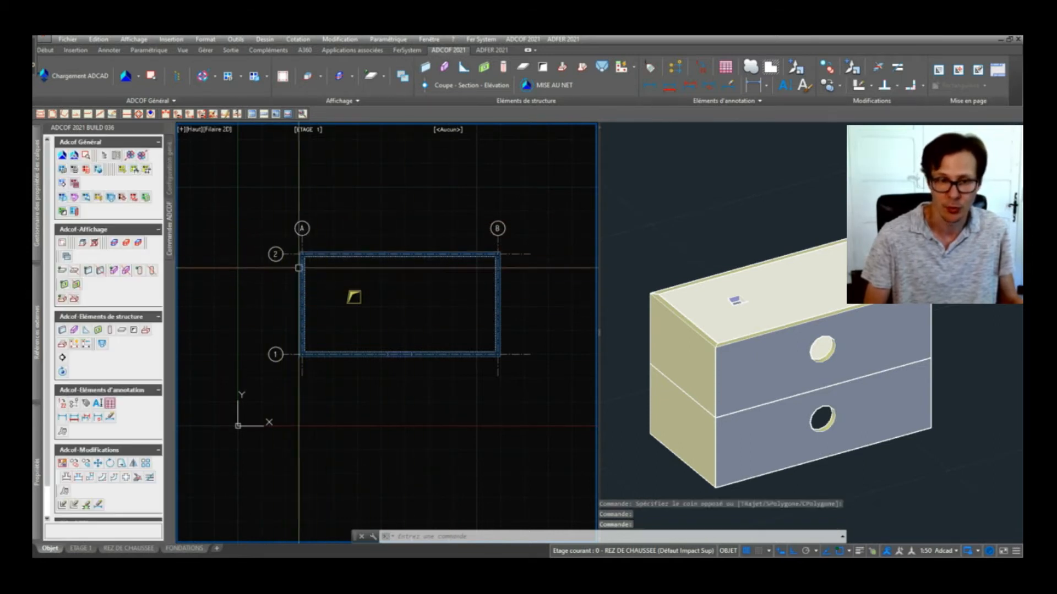
# Step: Switch the index direction of the horizontal axes to Sens négatif so that 1 labels the upper axis
pyautogui.click(275, 255)
pyautogui.scroll(4, 272, 256)
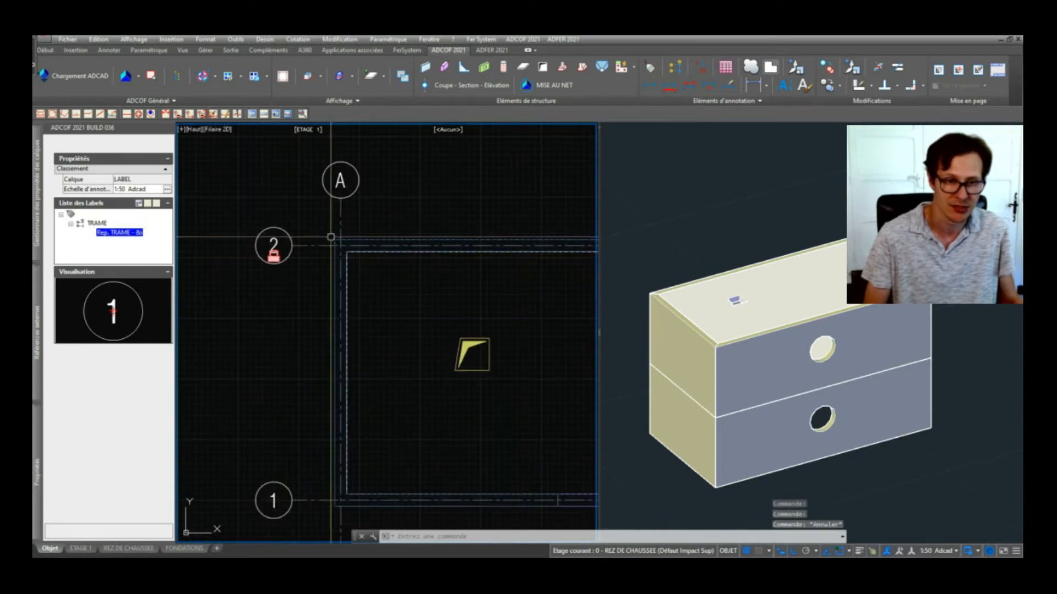
pyautogui.click(307, 246)
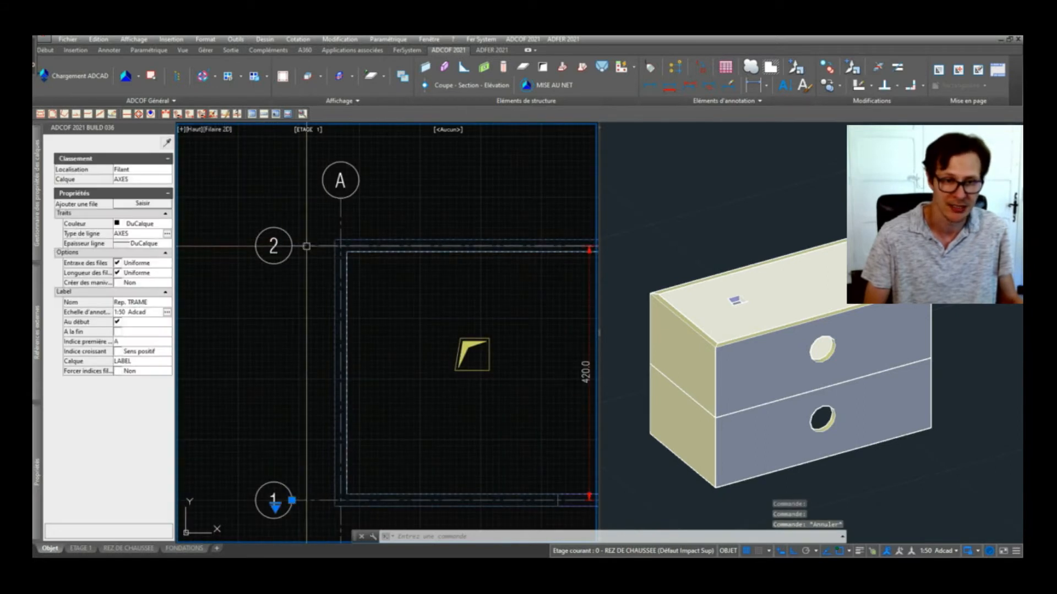
pyautogui.click(118, 351)
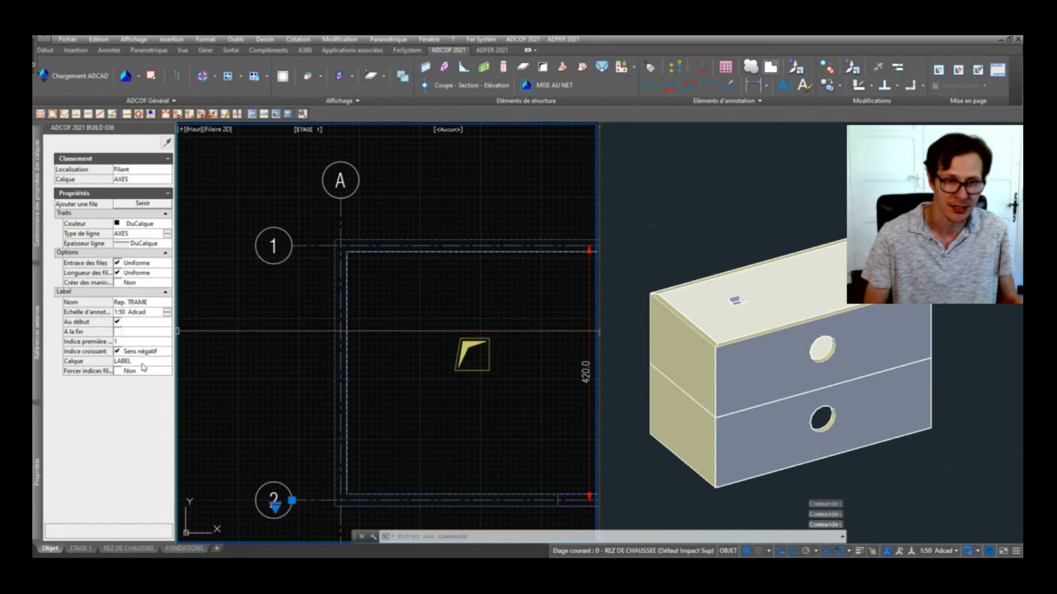
pyautogui.click(428, 199)
pyautogui.click(468, 220)
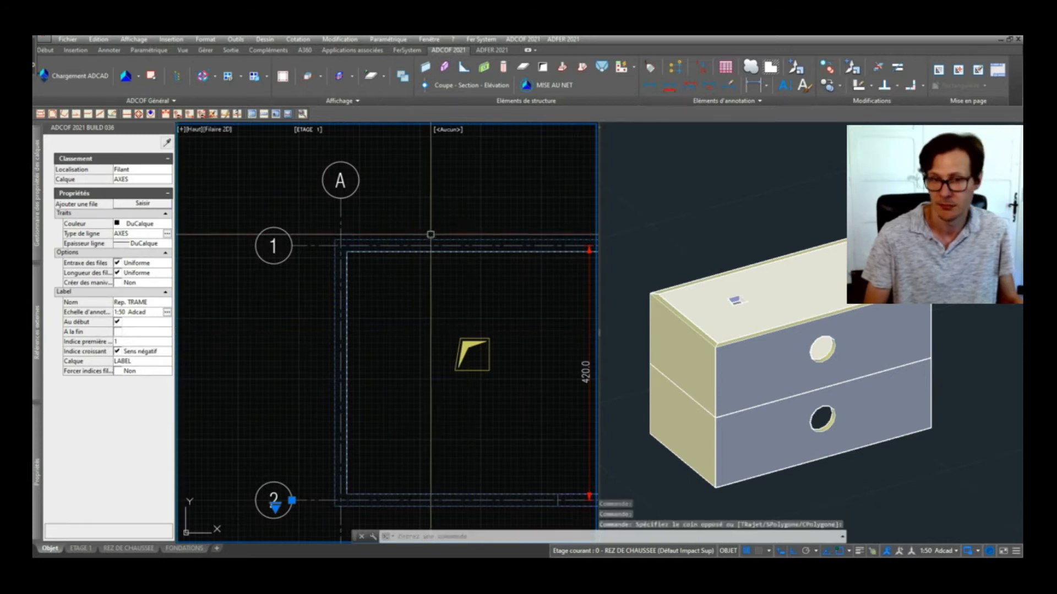
pyautogui.scroll(-4, 463, 259)
pyautogui.press('Escape')
pyautogui.moveTo(432, 293)
pyautogui.mouseDown(button='middle')
pyautogui.moveTo(328, 302)
pyautogui.moveTo(355, 313)
pyautogui.mouseUp(button='middle')
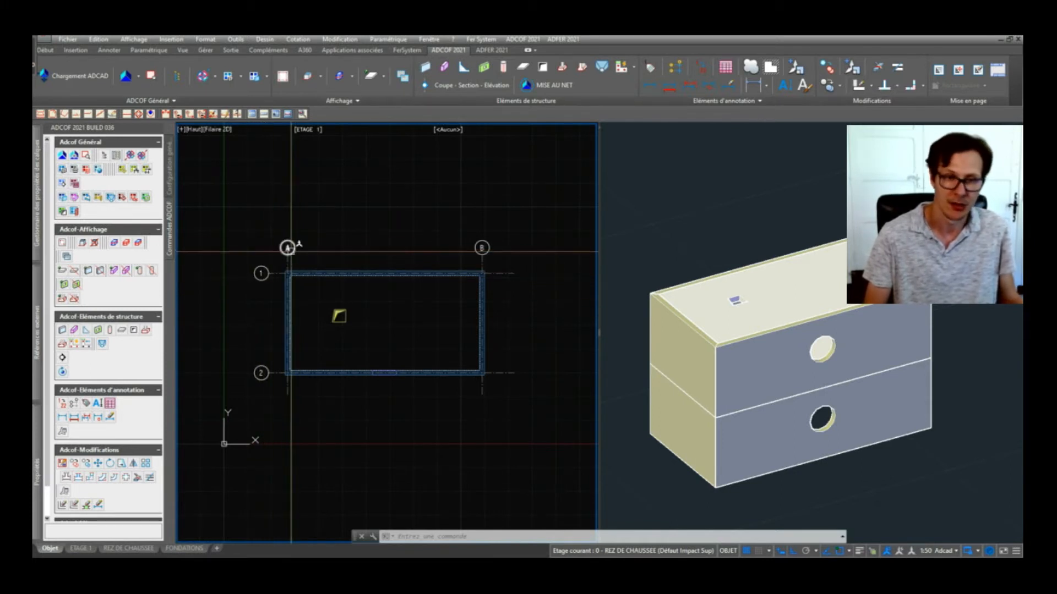
pyautogui.click(308, 230)
pyautogui.click(370, 276)
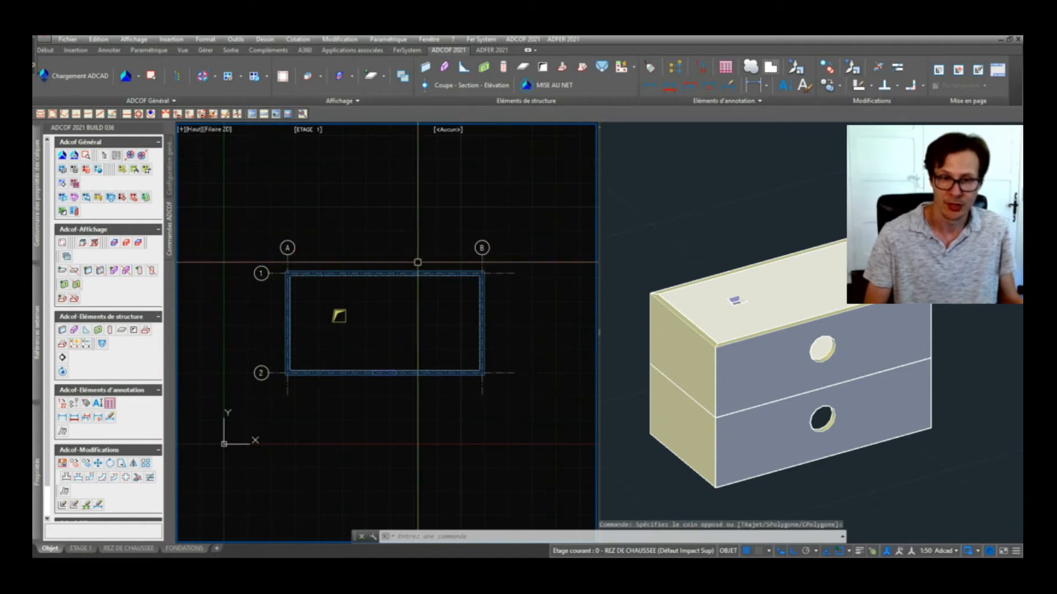
pyautogui.moveTo(374, 262); pyautogui.dragTo(428, 265, button='middle')
pyautogui.click(413, 196)
pyautogui.click(471, 242)
pyautogui.moveTo(471, 220); pyautogui.dragTo(356, 256, button='middle')
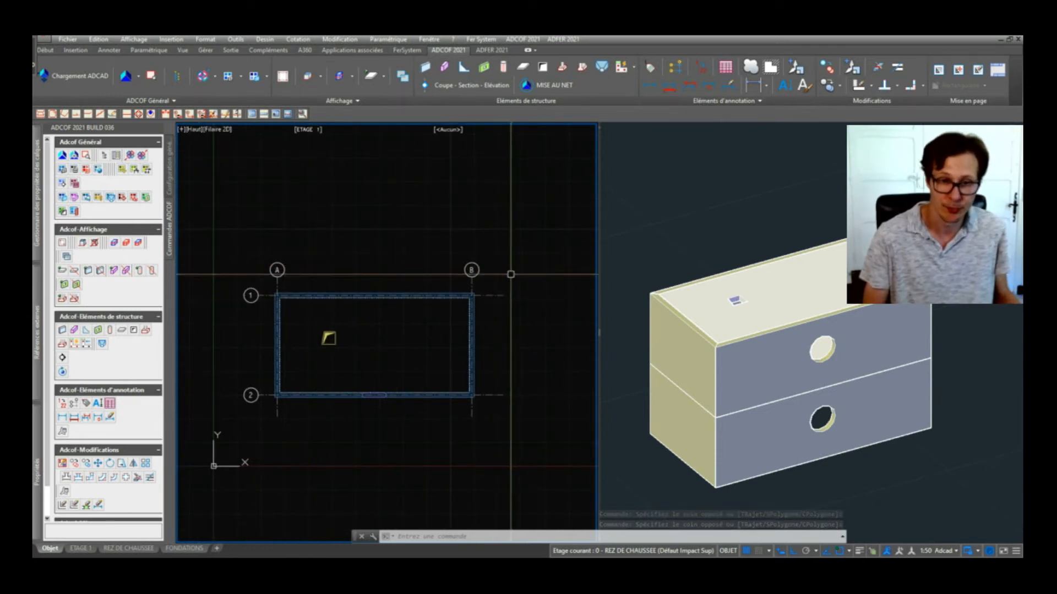
# Step: Stretch the right-hand end of the ground-floor walls together with axis B towards the right
pyautogui.write('et')
pyautogui.press('Return')
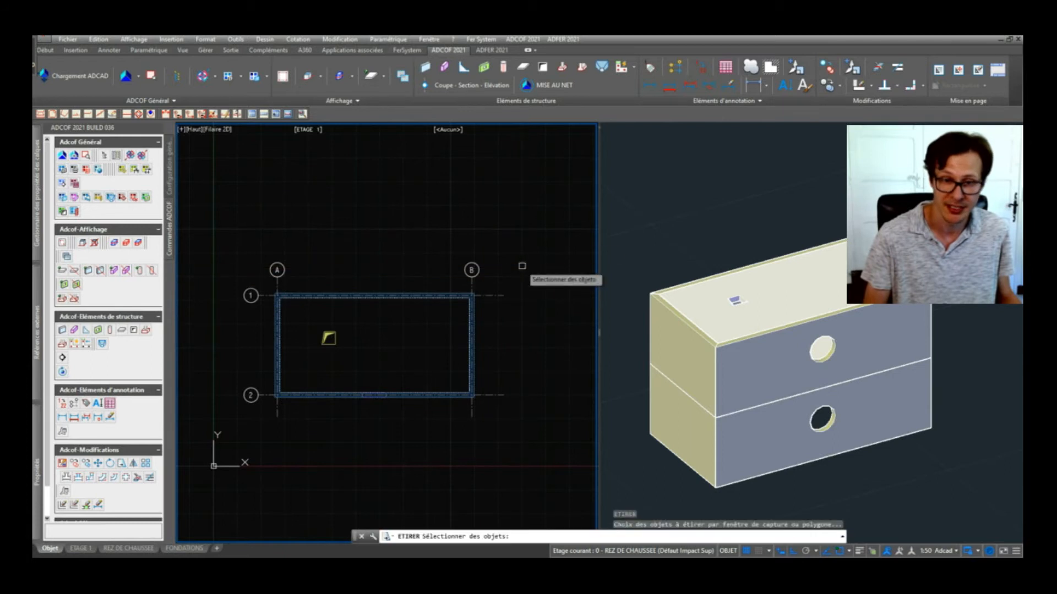
pyautogui.click(550, 228)
pyautogui.click(450, 448)
pyautogui.press('Return')
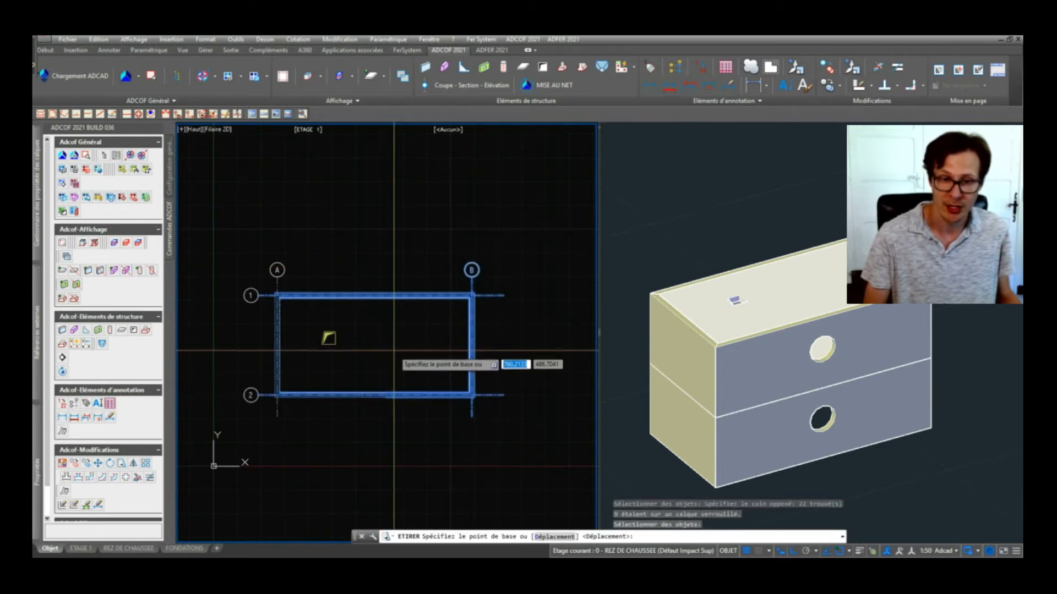
pyautogui.click(472, 359)
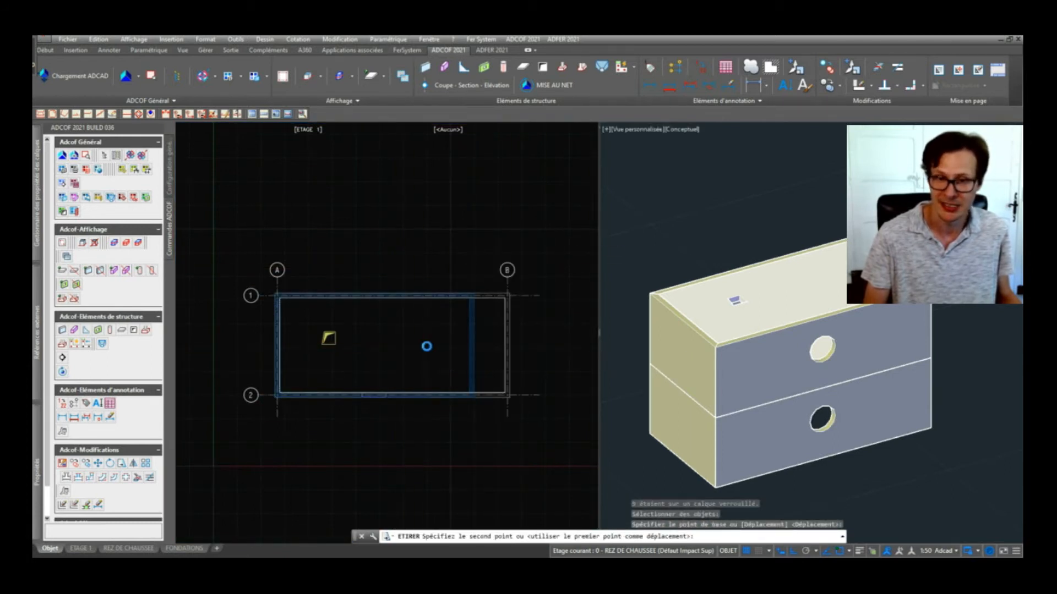
pyautogui.click(429, 346)
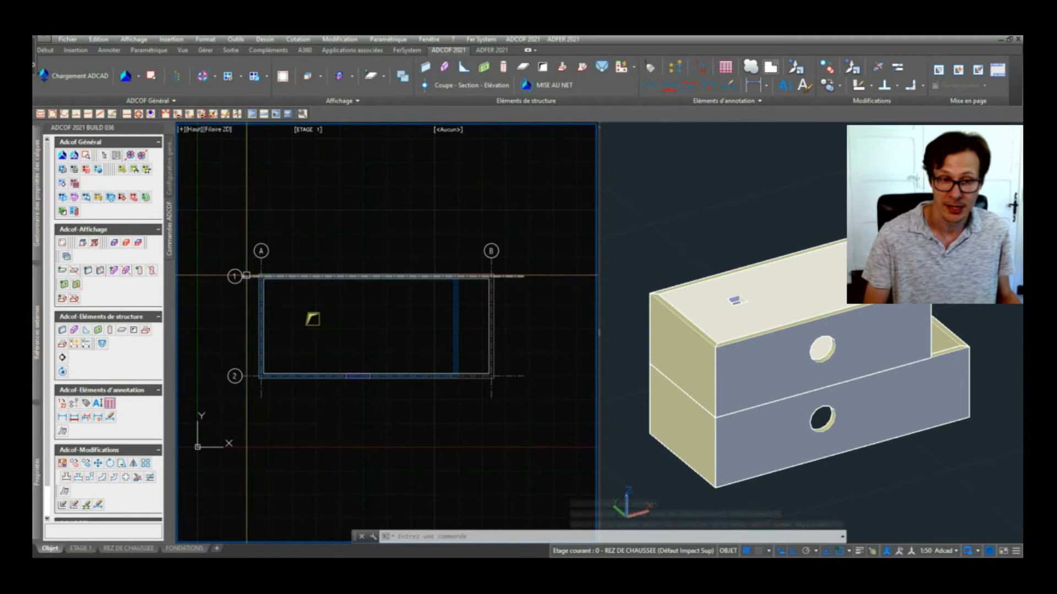
pyautogui.scroll(2, 248, 275)
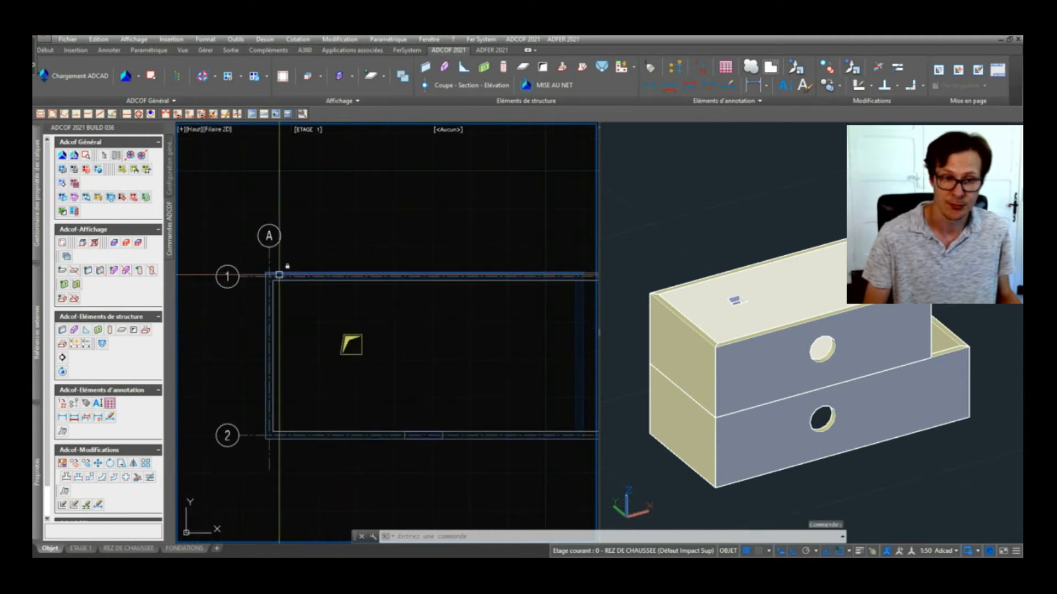
pyautogui.scroll(3, 287, 273)
pyautogui.click(294, 291)
pyautogui.scroll(-4, 299, 289)
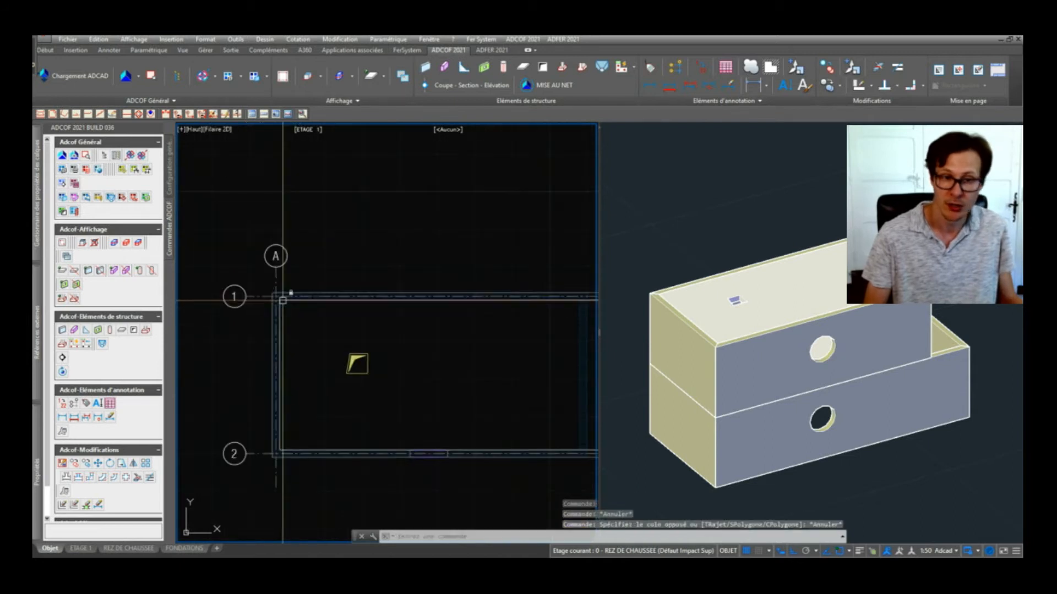
pyautogui.scroll(2, 333, 274)
pyautogui.press('Escape')
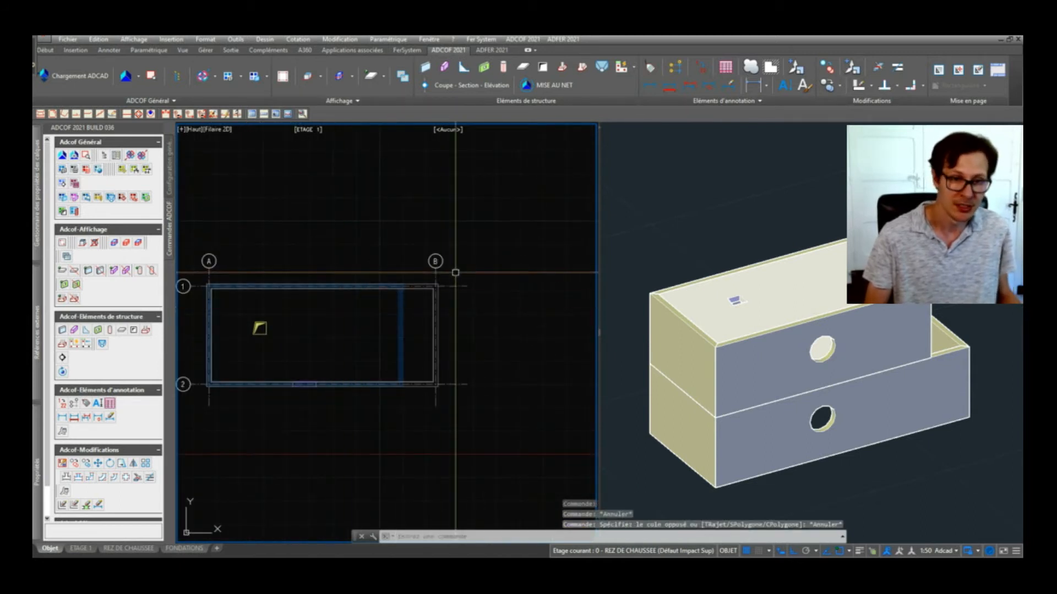
# Step: Try to add another line to the vertical axis grid near the building's upper-right corner, then undo it
pyautogui.click(435, 284)
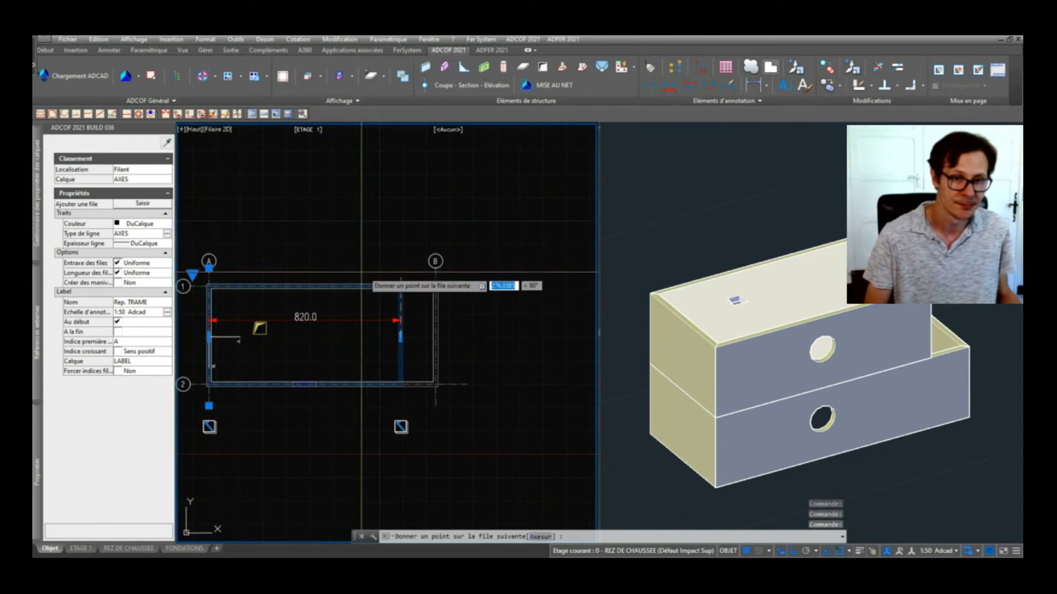
pyautogui.scroll(6, 382, 282)
pyautogui.click(472, 250)
pyautogui.scroll(-6, 470, 256)
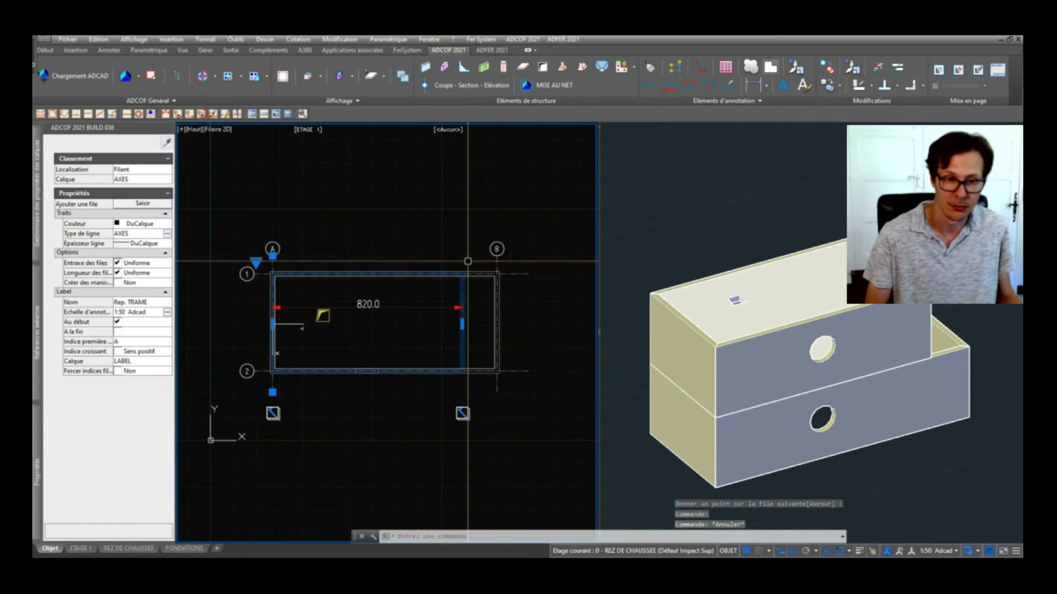
pyautogui.press('Escape')
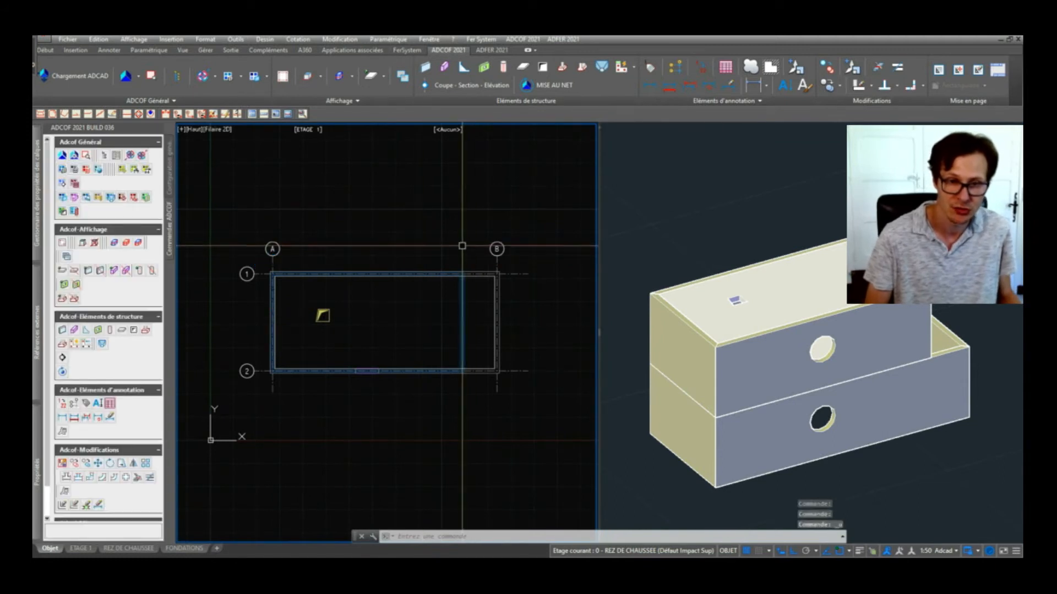
pyautogui.hotkey('ctrl', 'z')
pyautogui.hotkey('ctrl', 'z')
pyautogui.click(431, 260)
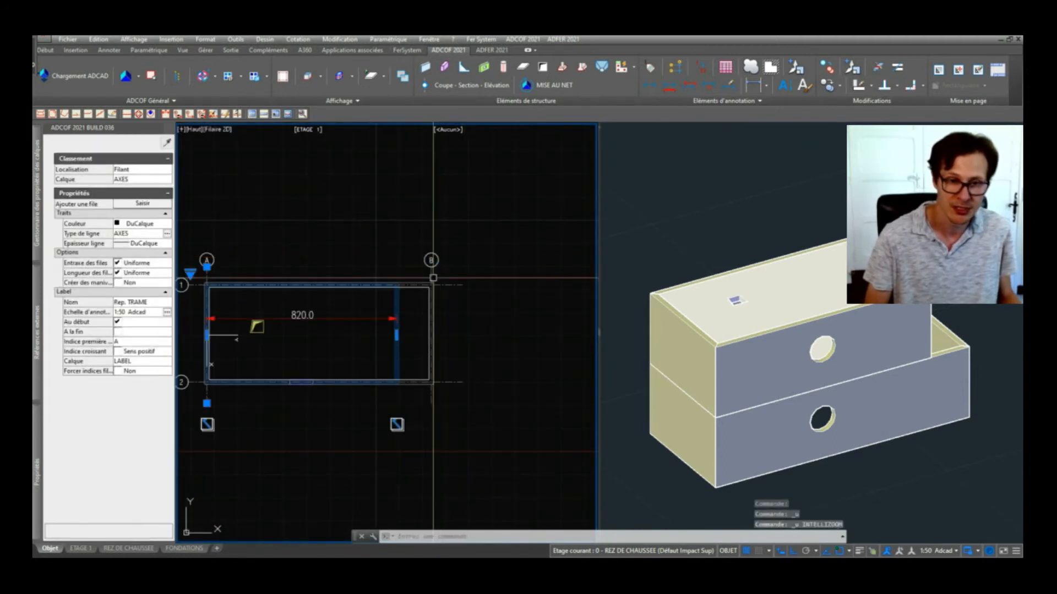
pyautogui.press('Escape')
# Step: Try to add a line to the vertical axis grid at the midpoint between two points on the upper storey's right wall
pyautogui.click(431, 276)
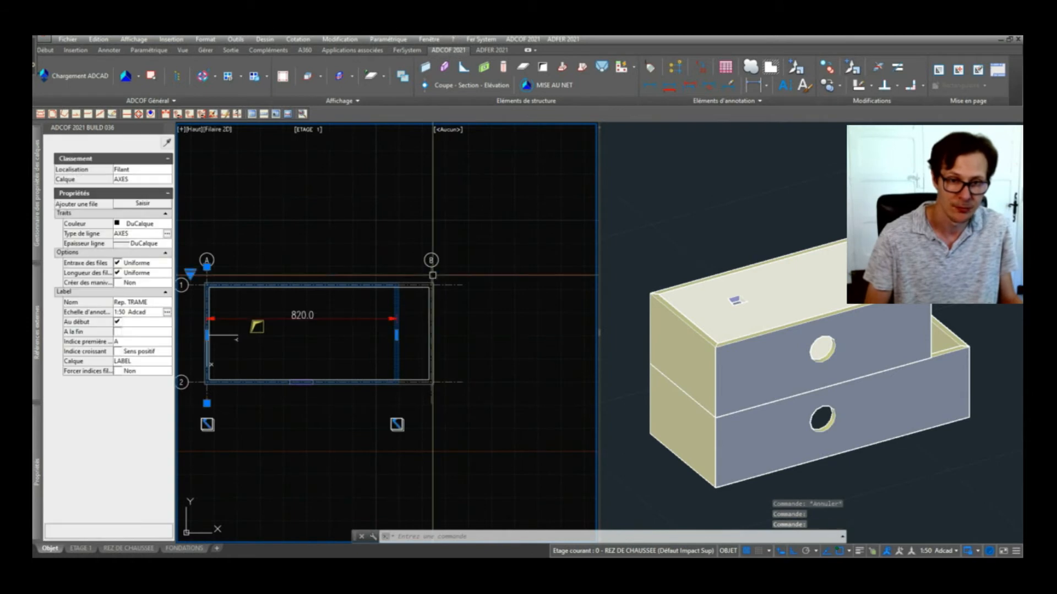
pyautogui.click(157, 205)
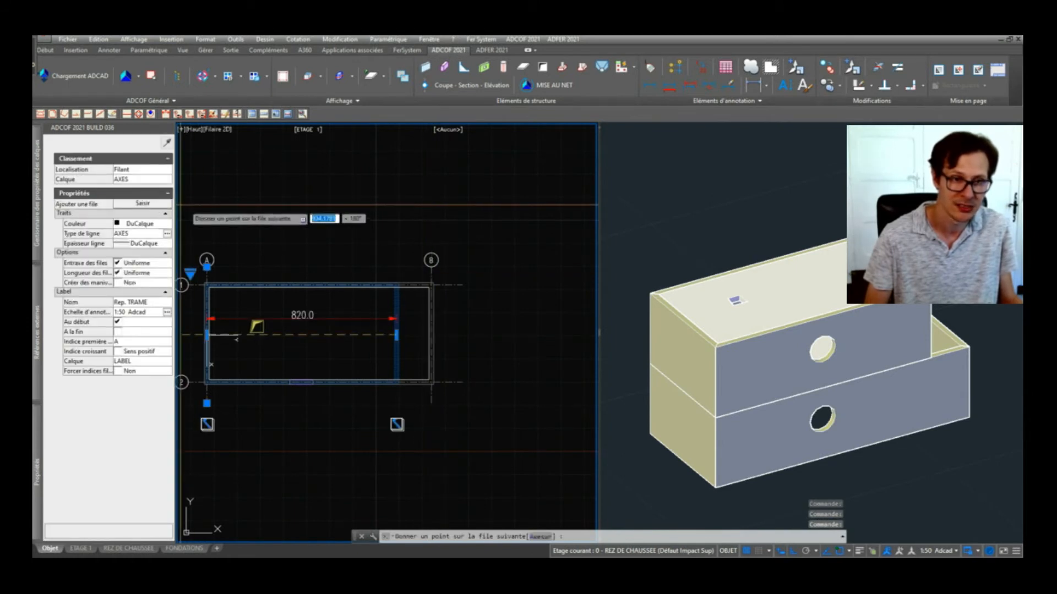
pyautogui.scroll(4, 421, 264)
pyautogui.keyDown('shift'); pyautogui.rightClick(366, 274); pyautogui.keyUp('shift')
pyautogui.click(388, 304)
pyautogui.scroll(2, 357, 322)
pyautogui.click(365, 324)
pyautogui.click(370, 324)
pyautogui.scroll(-3, 370, 325)
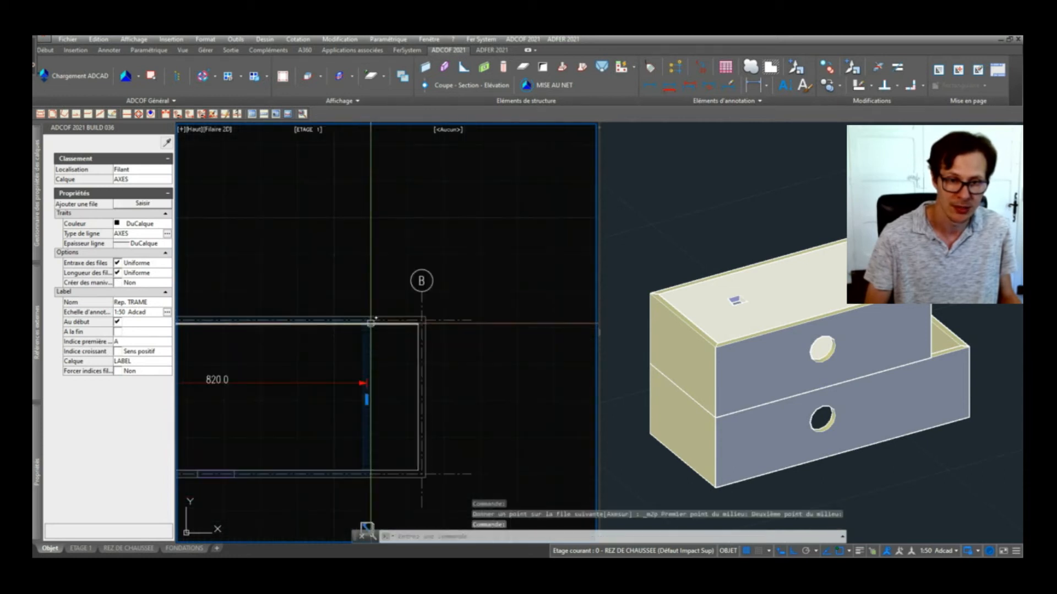
pyautogui.moveTo(327, 345); pyautogui.dragTo(468, 305, button='middle')
pyautogui.scroll(-2, 481, 292)
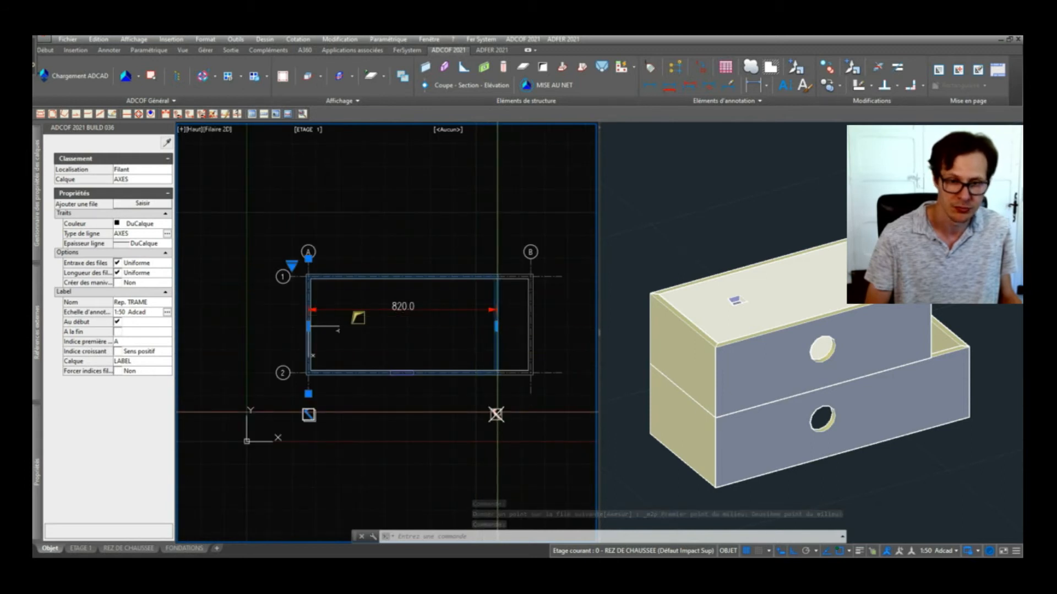
pyautogui.moveTo(535, 335); pyautogui.dragTo(500, 333, button='middle')
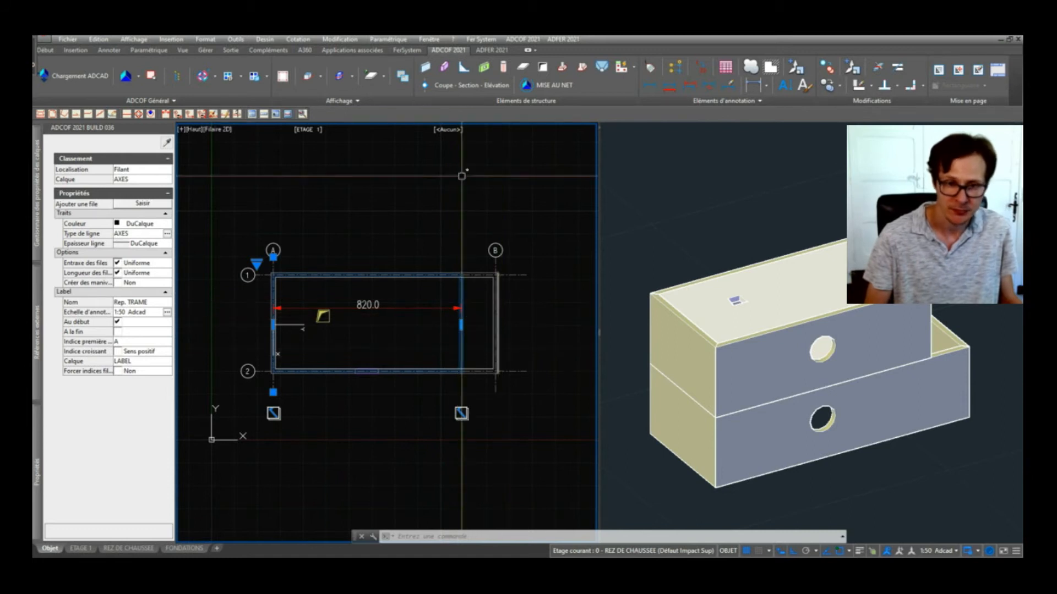
# Step: Switch the plan view to the REZ DE CHAUSSEE storey and deselect the axis grid
pyautogui.click(313, 133)
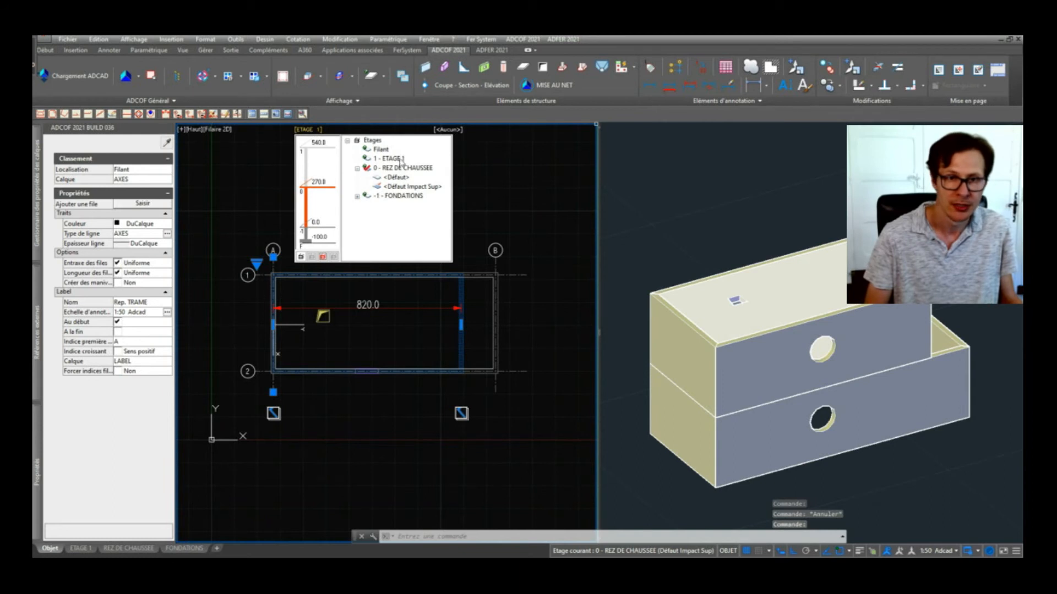
pyautogui.click(397, 169)
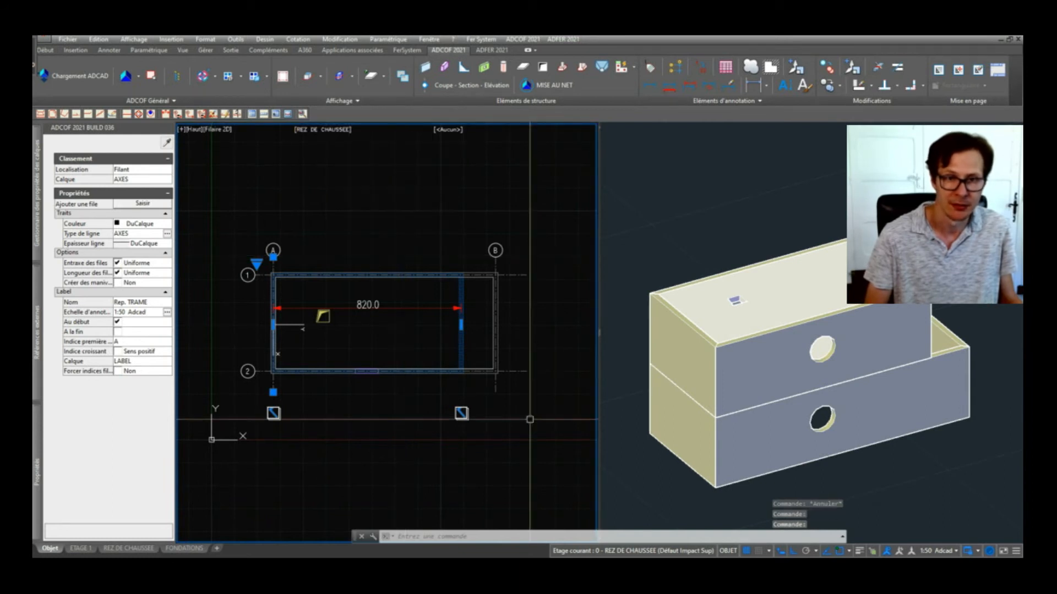
pyautogui.press('Escape')
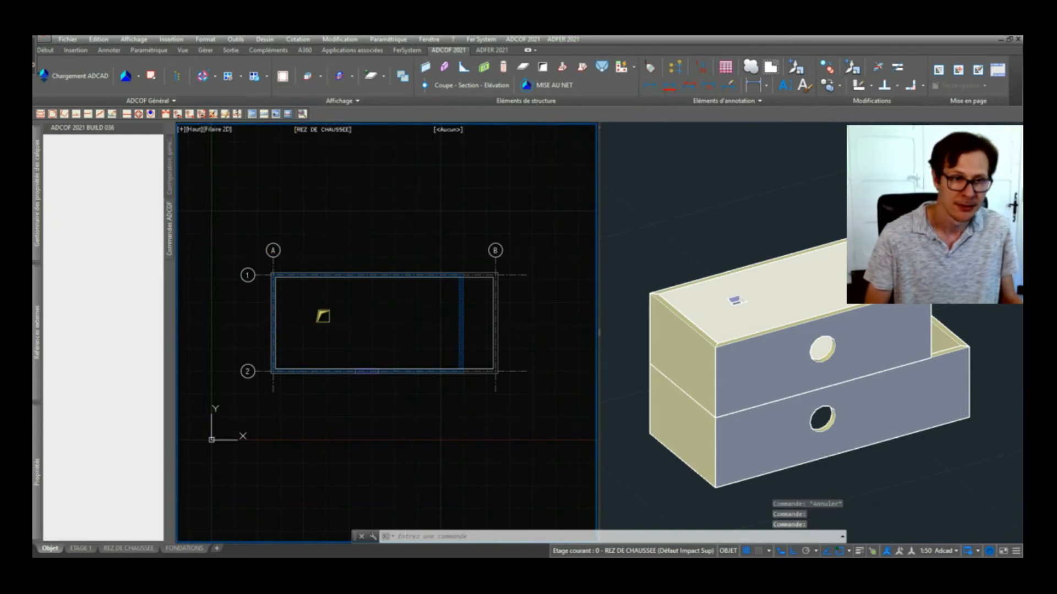
# Step: Make ETAGE 1 the current storey to look at the axes there, then return to REZ DE CHAUSSEE
pyautogui.click(171, 182)
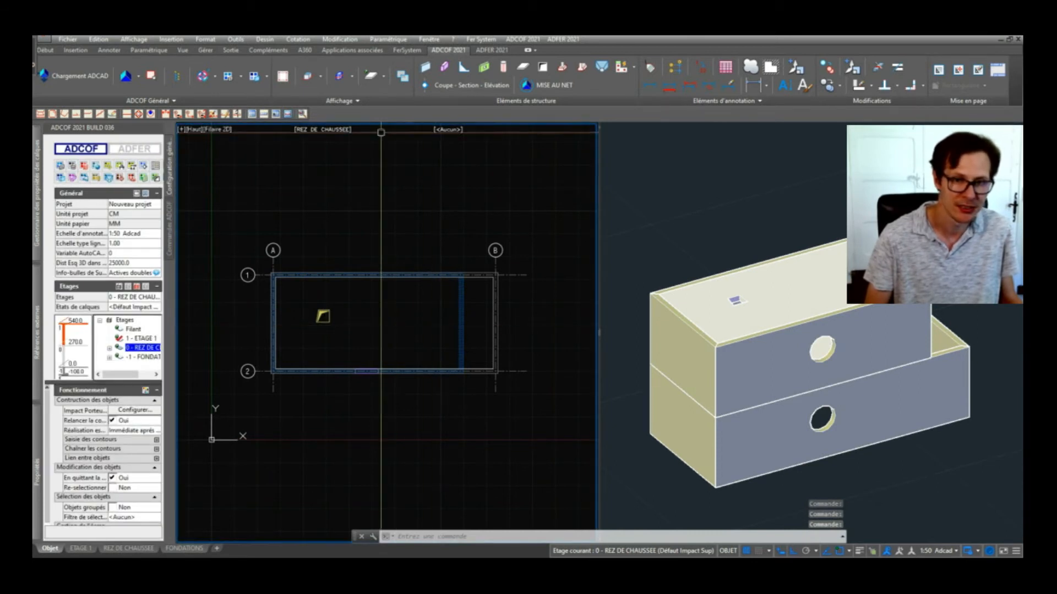
pyautogui.click(150, 339)
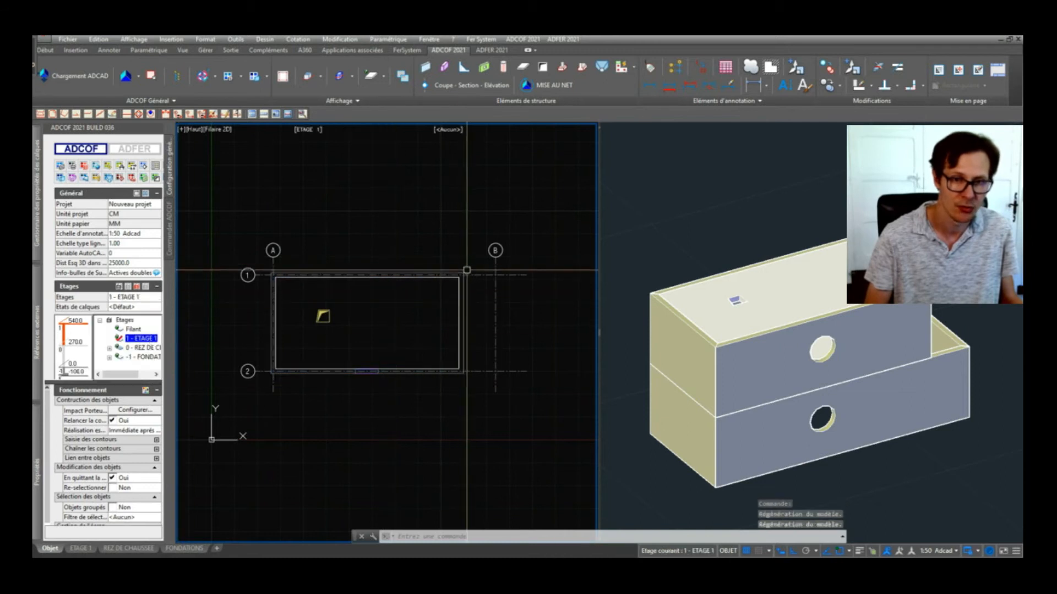
pyautogui.click(497, 245)
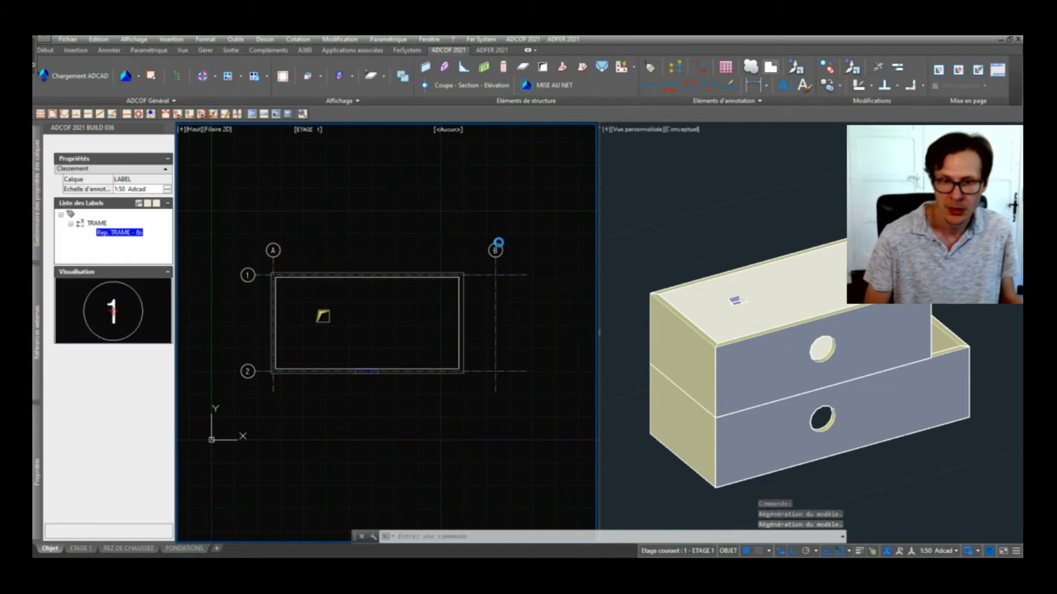
pyautogui.press('Escape')
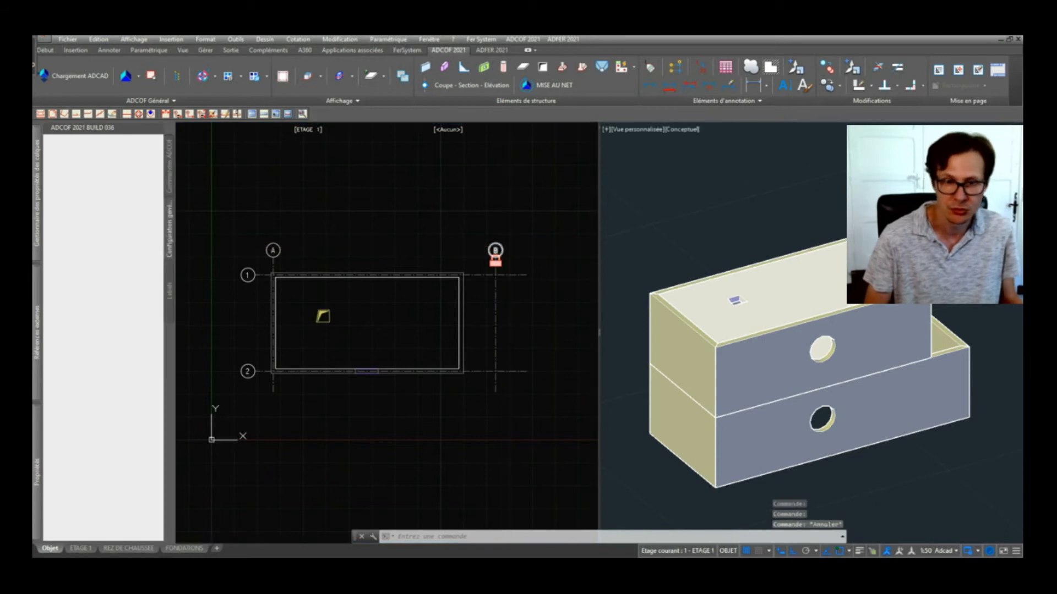
pyautogui.click(312, 131)
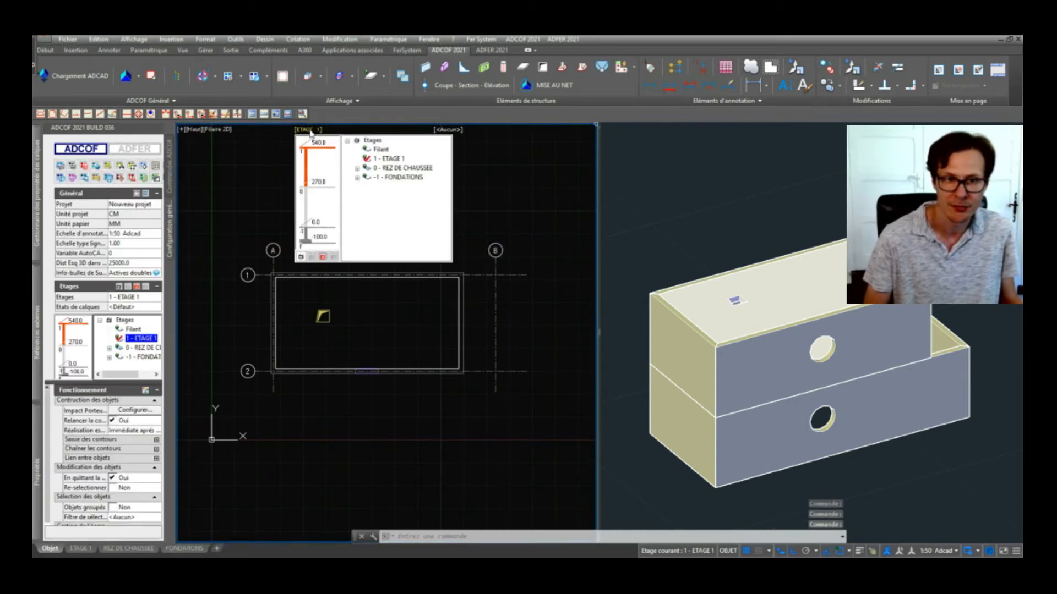
pyautogui.click(394, 169)
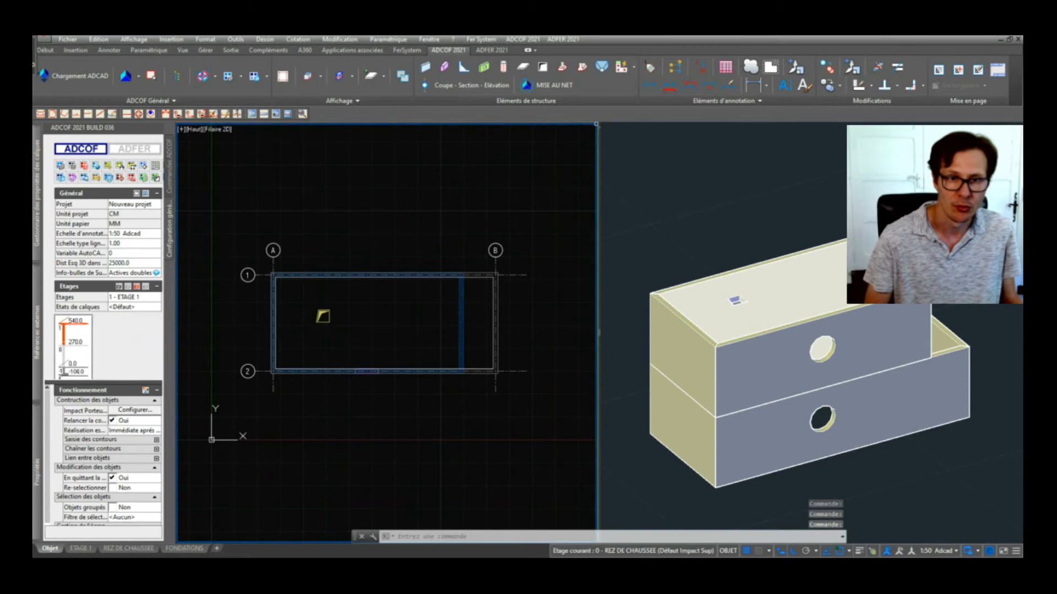
# Step: Delete line B from the vertical axis grid, then undo the deletion and deselect the grid
pyautogui.click(467, 375)
pyautogui.click(420, 425)
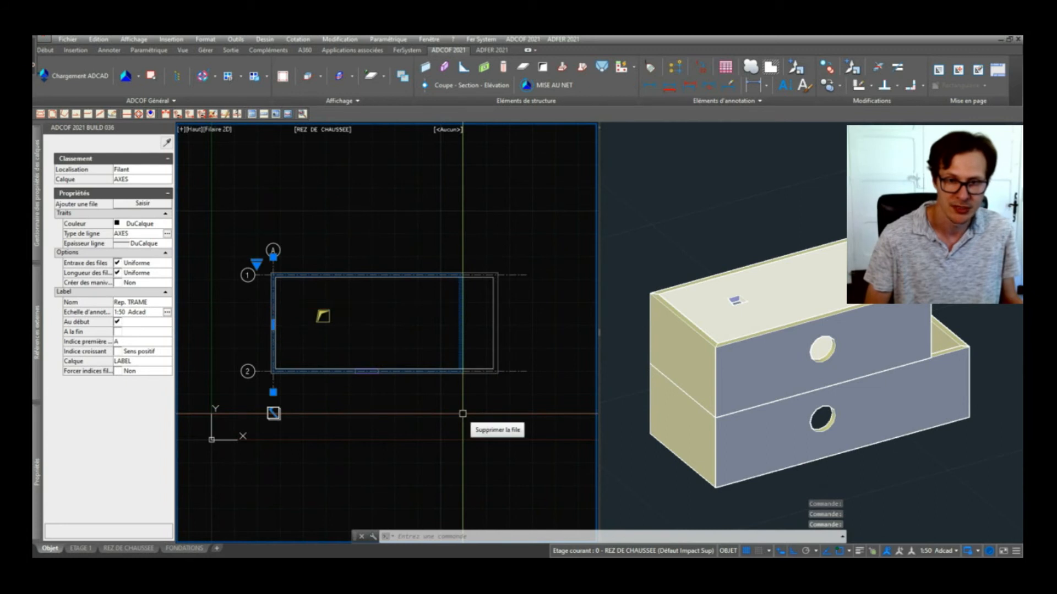
pyautogui.click(510, 379)
pyautogui.click(479, 413)
pyautogui.press('Escape')
pyautogui.hotkey('ctrl', 'z')
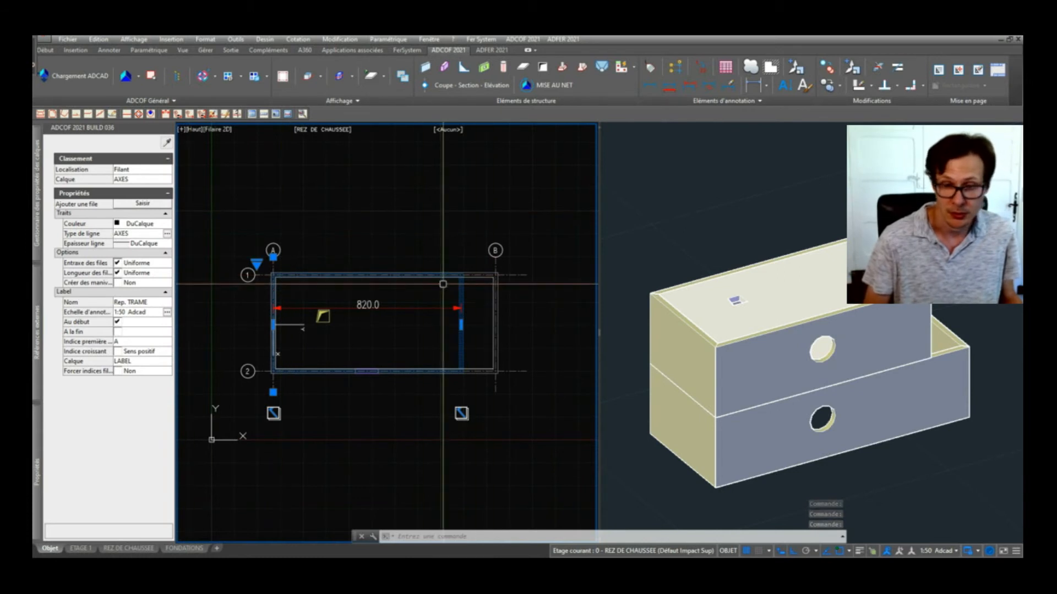
pyautogui.scroll(2, 449, 284)
pyautogui.scroll(-2, 521, 337)
pyautogui.press('Escape')
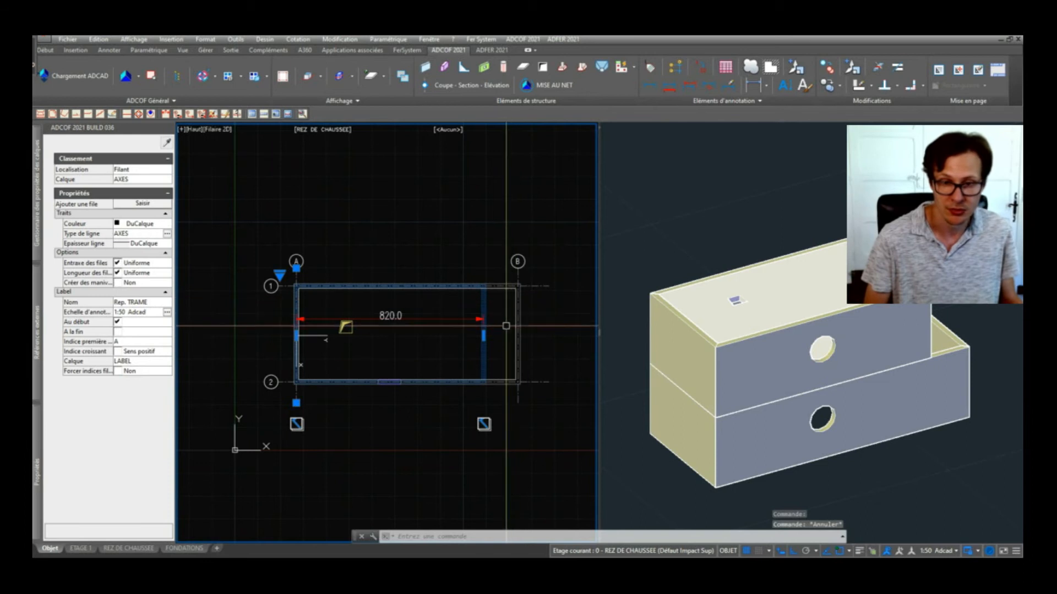
pyautogui.press('Escape')
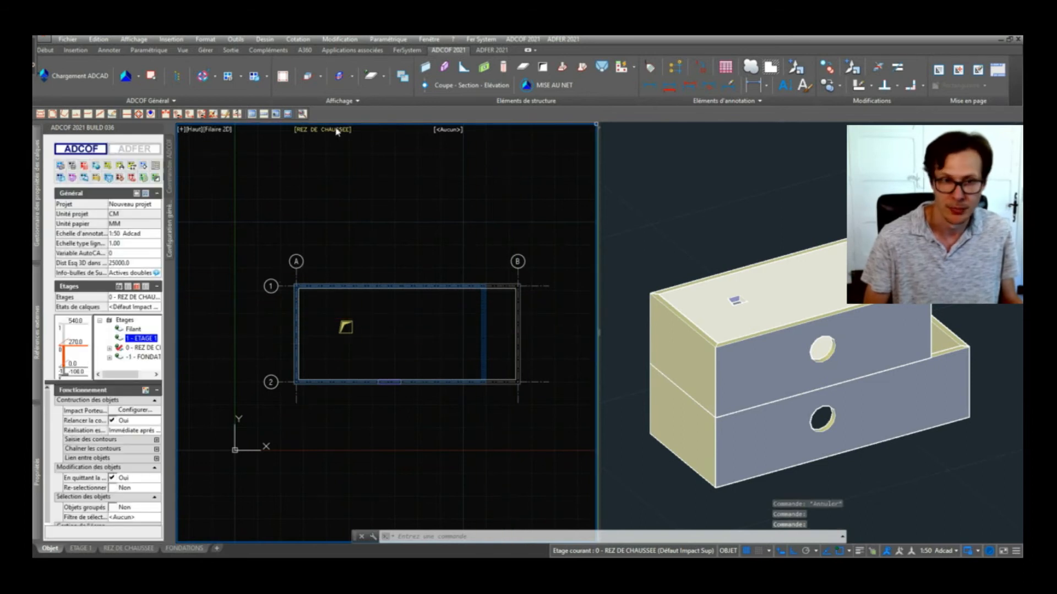
# Step: Start a 20 cm thick concrete wall at the intersection of axes B and 1 and run it horizontally away from the building
pyautogui.scroll(1, 542, 313)
pyautogui.scroll(-1, 510, 291)
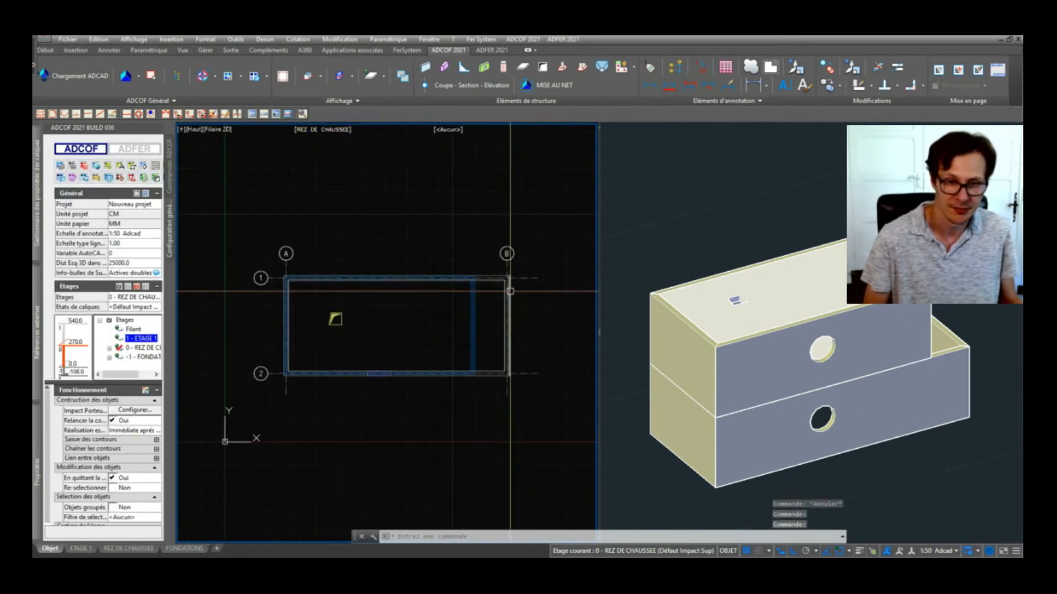
pyautogui.moveTo(326, 316); pyautogui.dragTo(231, 284, button='middle')
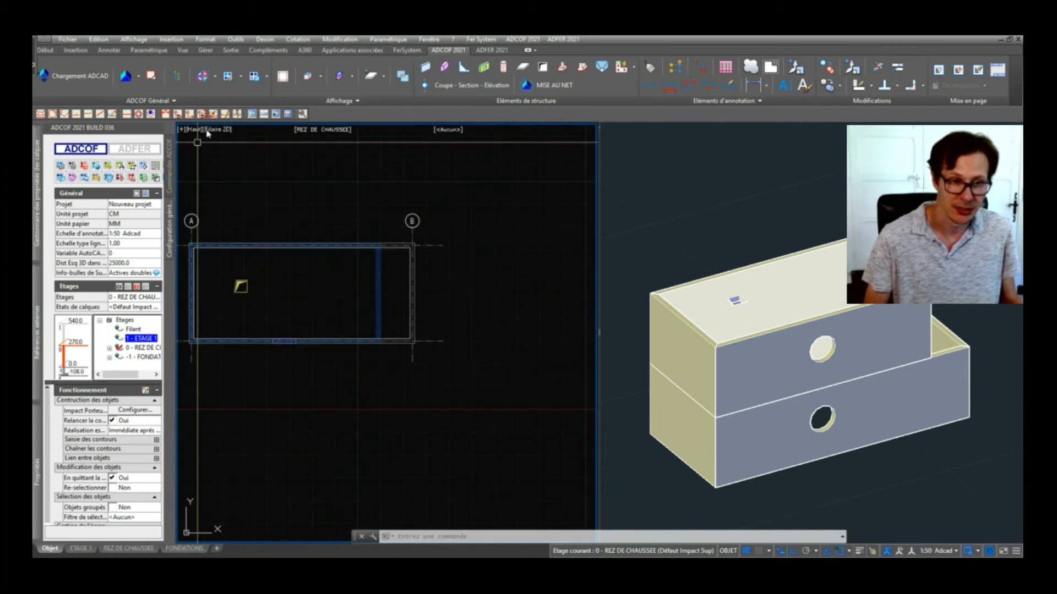
pyautogui.click(171, 188)
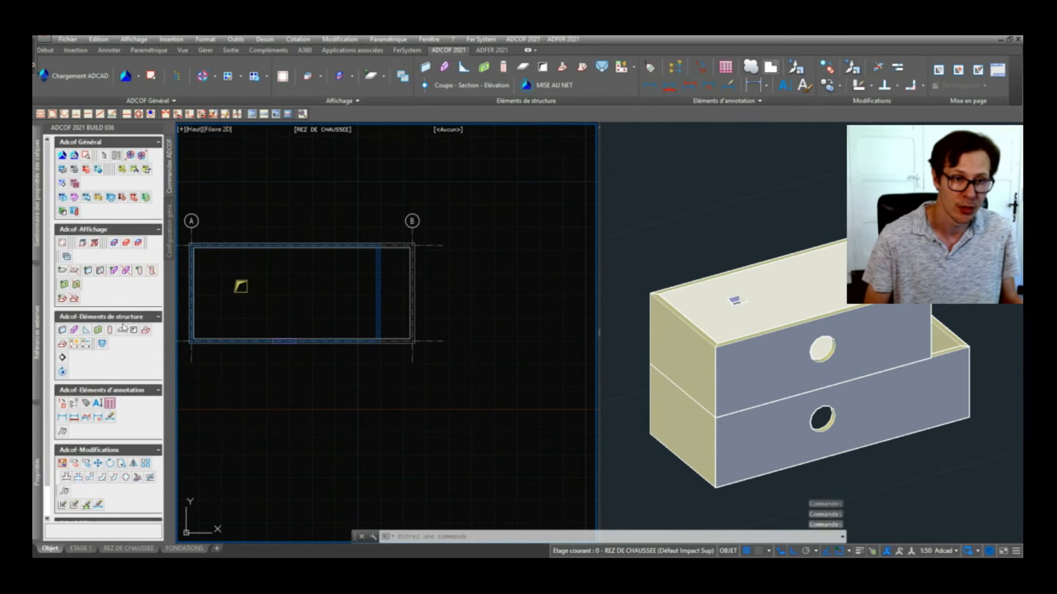
pyautogui.click(62, 330)
pyautogui.scroll(5, 415, 260)
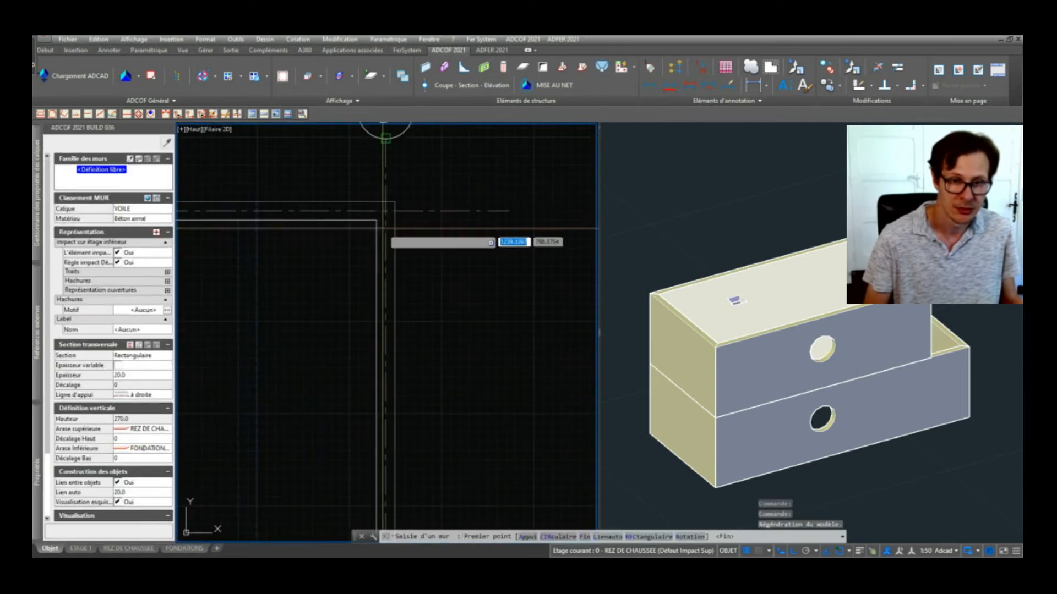
pyautogui.moveTo(385, 210); pyautogui.dragTo(291, 200, button='middle')
pyautogui.click(292, 200)
pyautogui.click(421, 200)
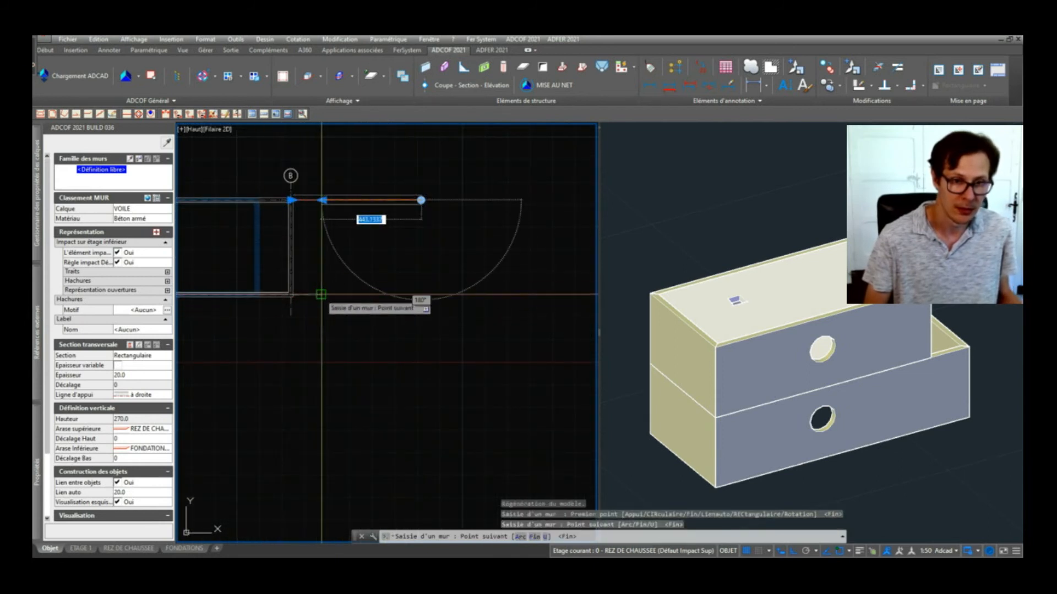
# Step: Continue the wall down to the level of axis 2 and back to axis B, completing the three-sided extension
pyautogui.click(421, 293)
pyautogui.scroll(4, 293, 295)
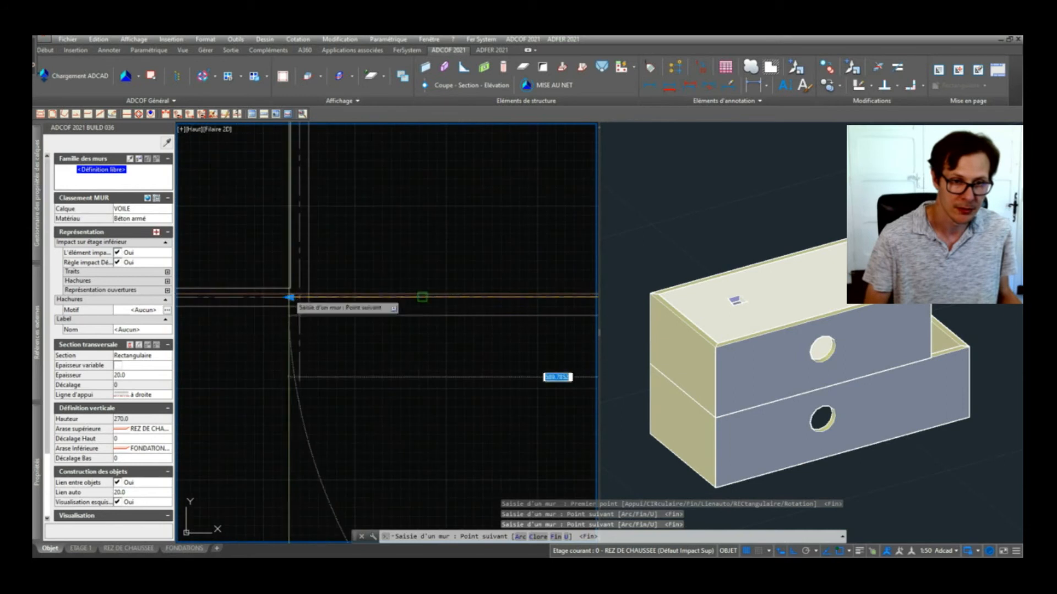
pyautogui.click(291, 298)
pyautogui.scroll(-4, 320, 302)
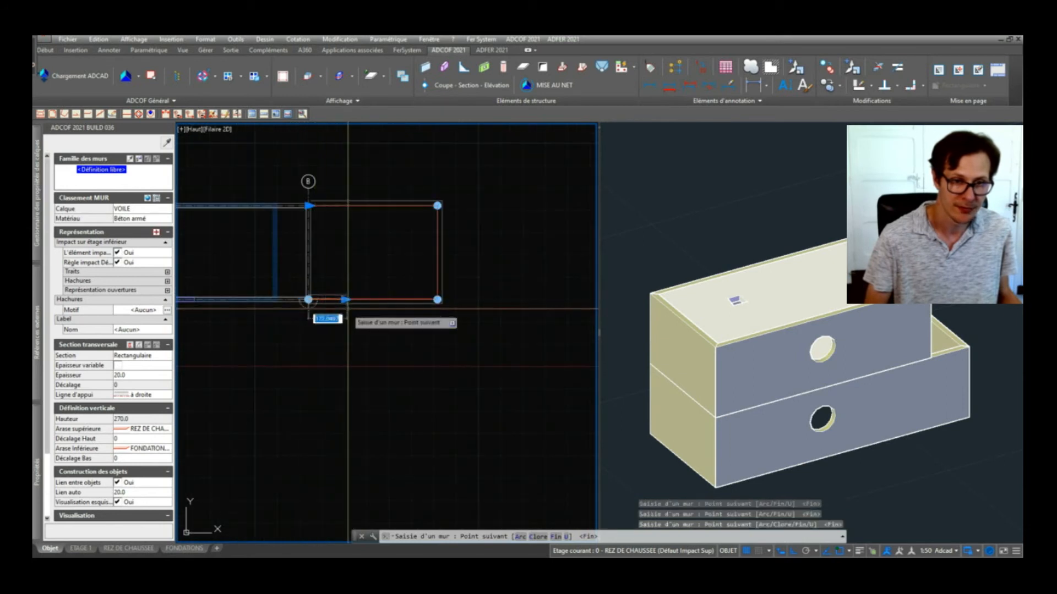
pyautogui.press('Return')
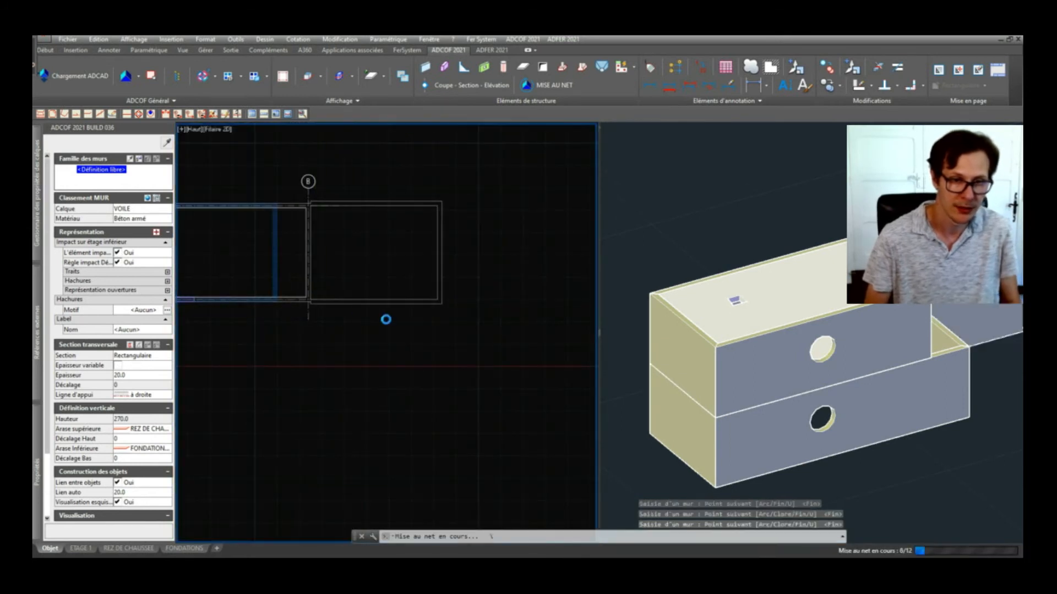
pyautogui.scroll(4, 325, 226)
pyautogui.press('Escape')
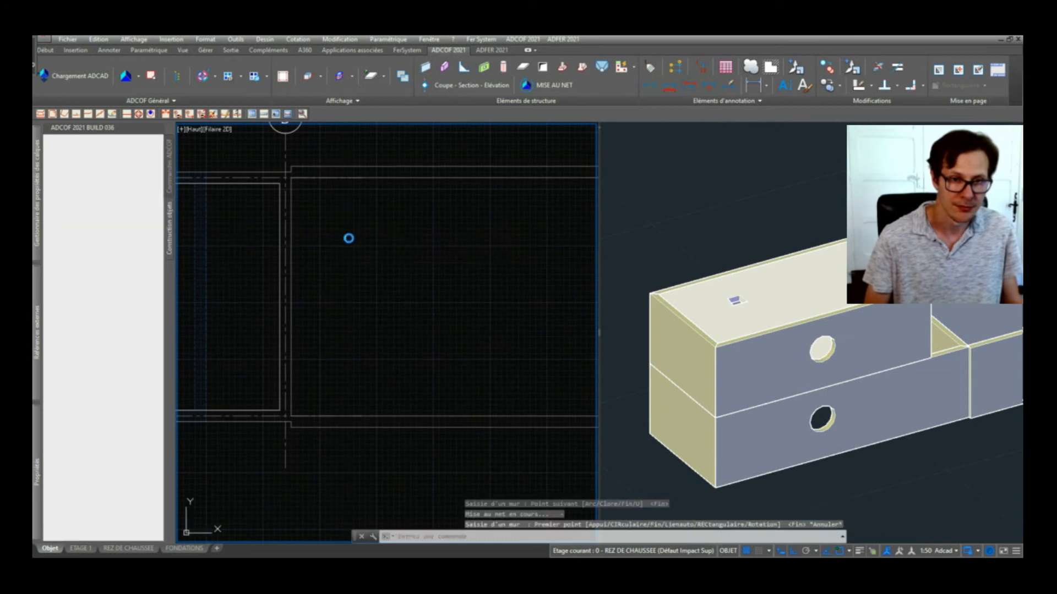
# Step: Set the support line of the extension's upper and lower horizontal walls to axée and apply it to each
pyautogui.scroll(-2, 347, 238)
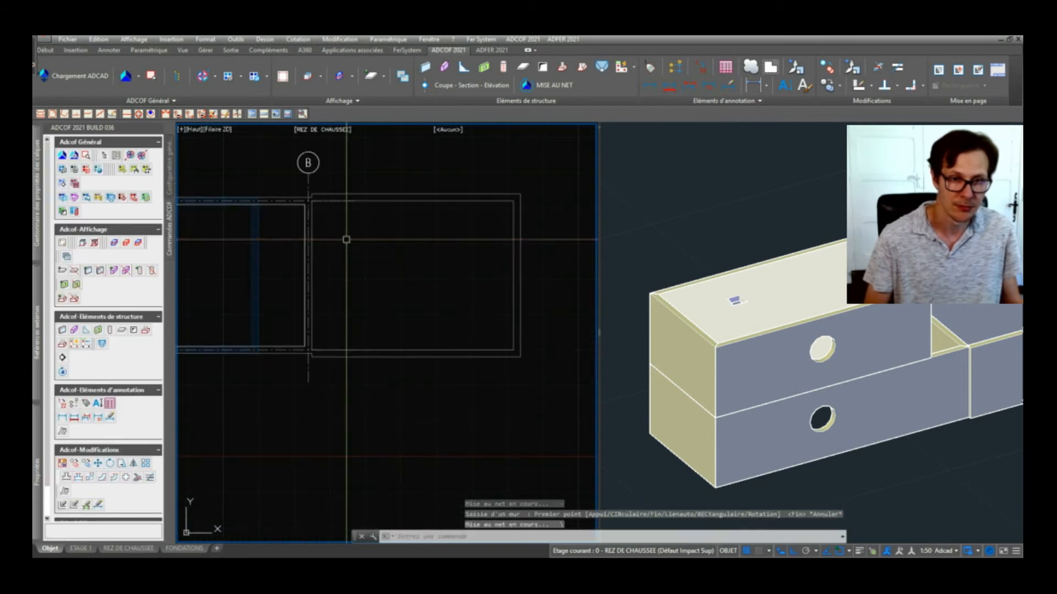
pyautogui.click(382, 198)
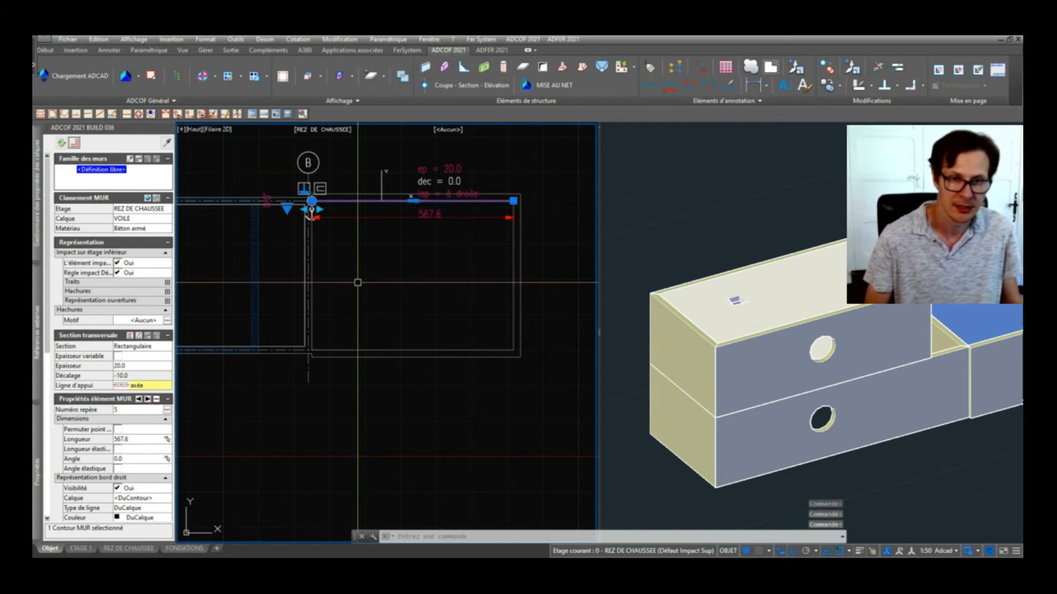
pyautogui.click(63, 143)
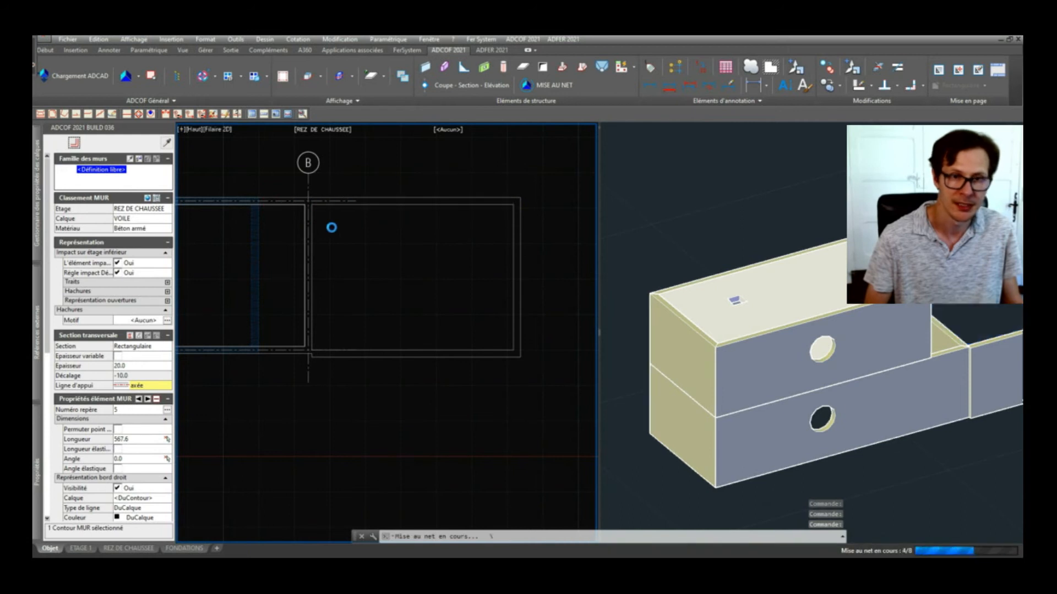
pyautogui.click(345, 355)
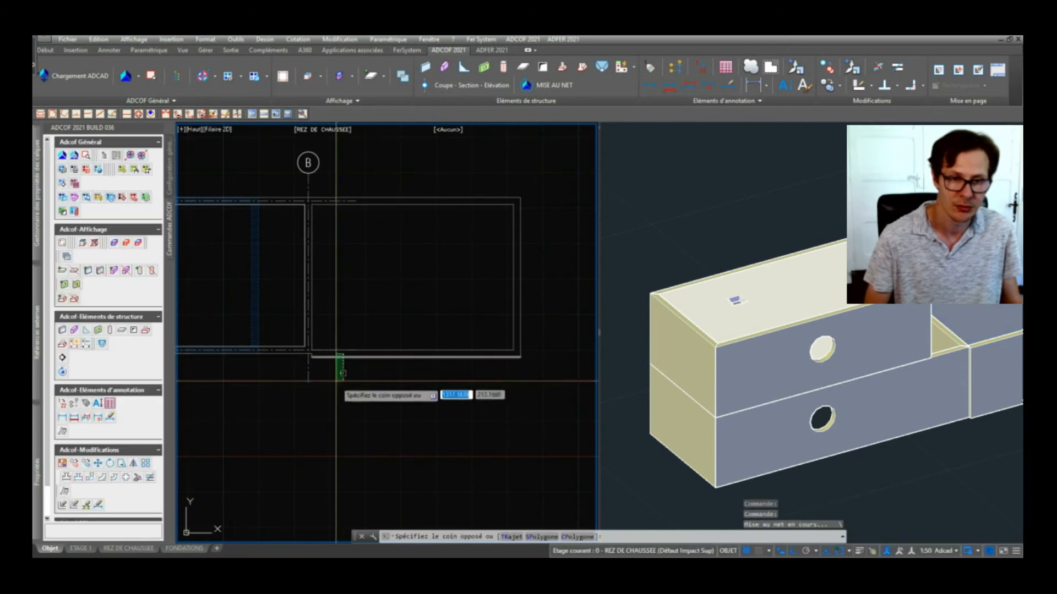
pyautogui.click(333, 378)
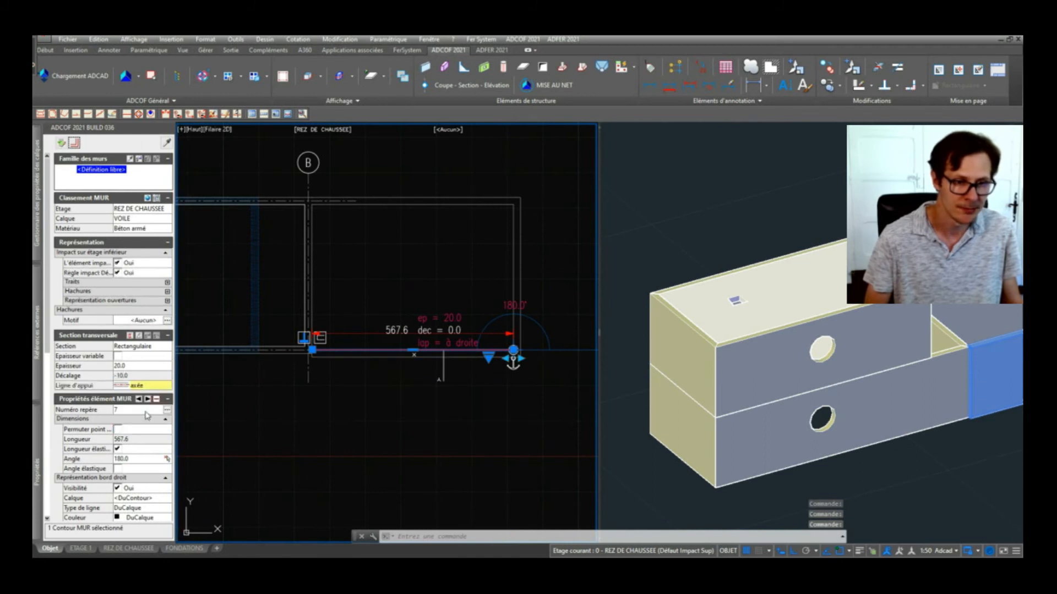
pyautogui.click(62, 145)
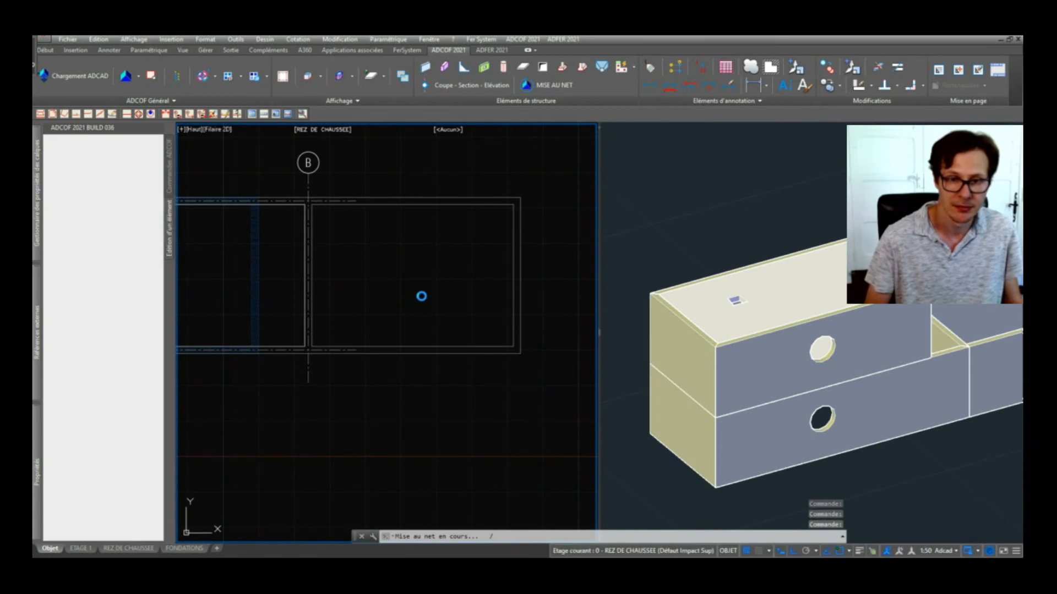
# Step: Add a line to the vertical axis grid at the midpoint between two corner points across the extension's end wall thickness
pyautogui.scroll(-2, 429, 321)
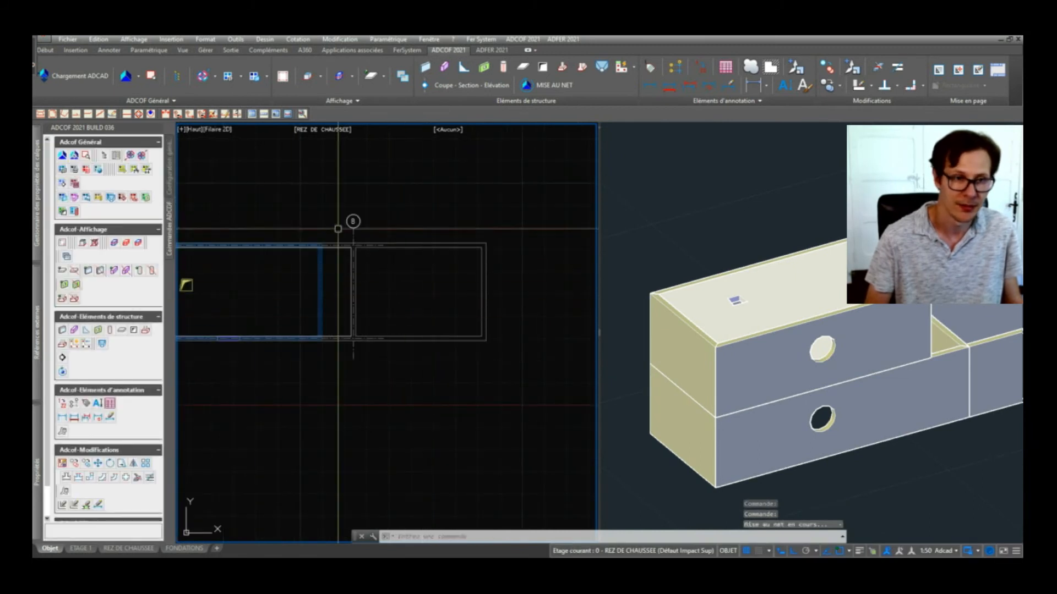
pyautogui.click(353, 239)
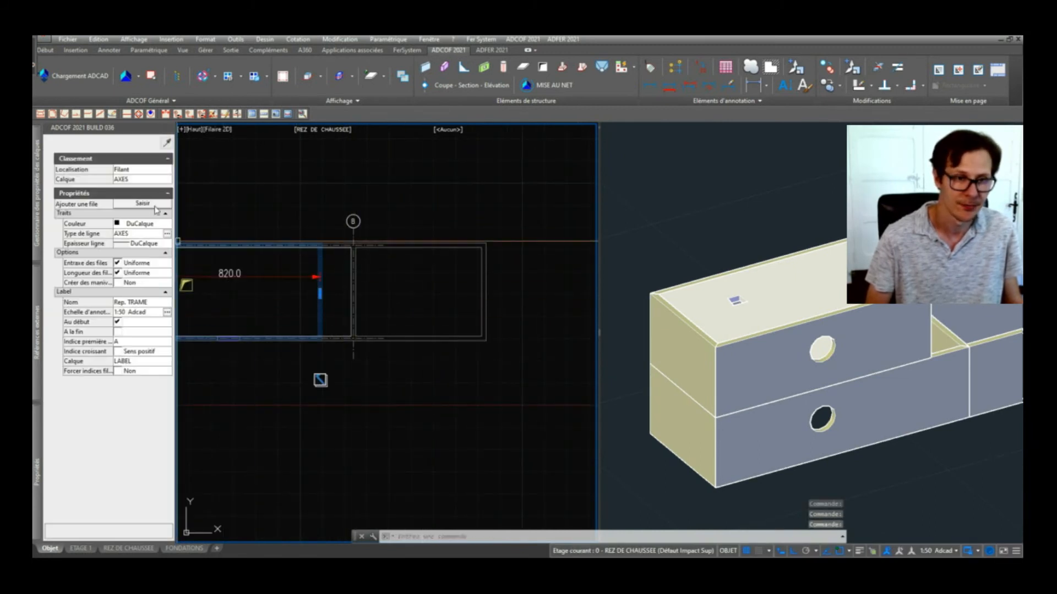
pyautogui.click(155, 206)
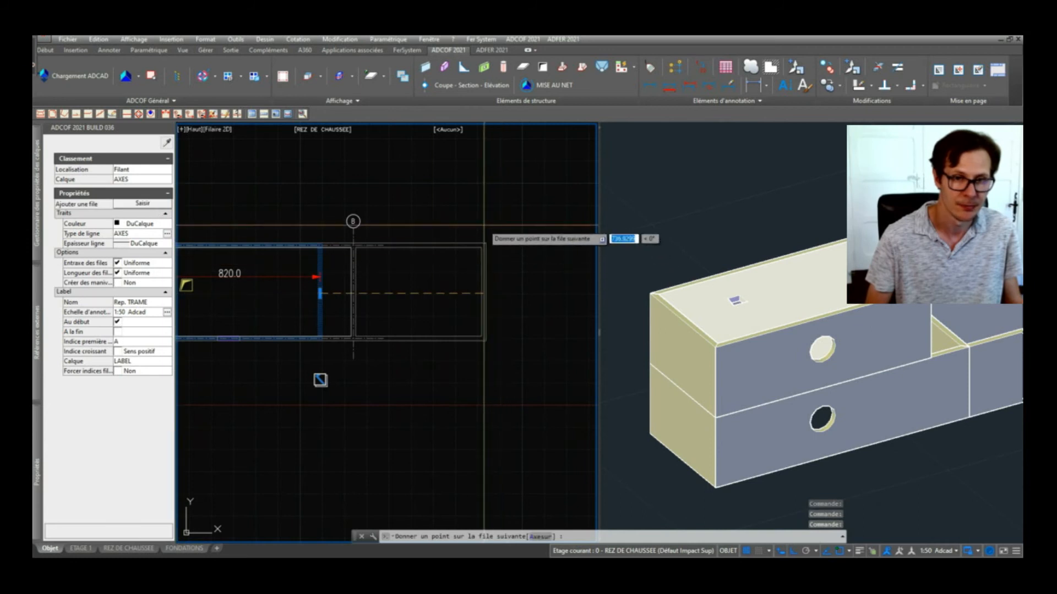
pyautogui.scroll(2, 484, 243)
pyautogui.keyDown('shift'); pyautogui.rightClick(479, 247); pyautogui.keyUp('shift')
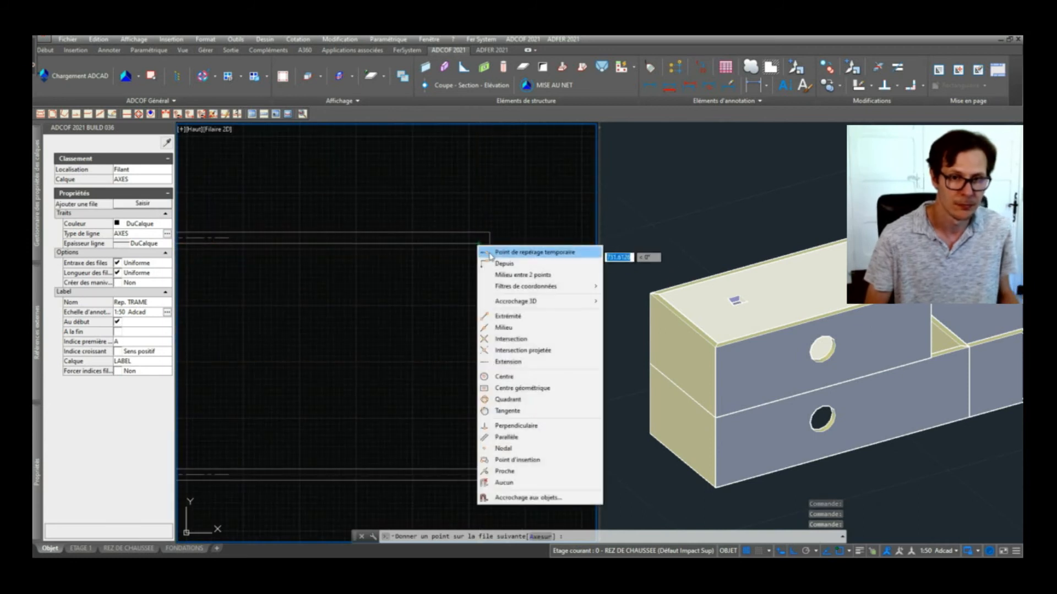
pyautogui.click(512, 275)
pyautogui.click(487, 235)
pyautogui.click(489, 232)
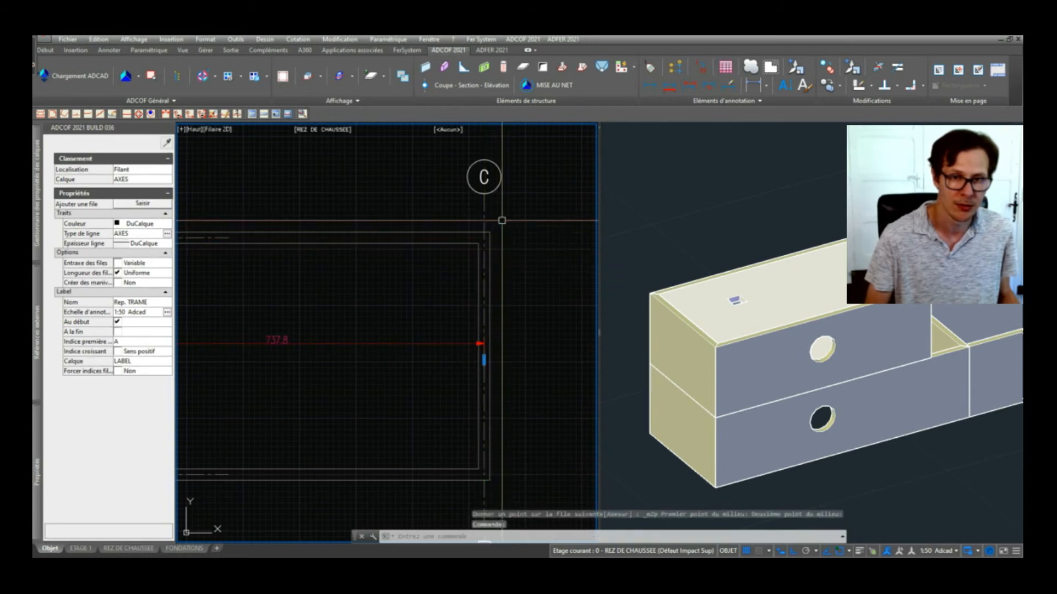
pyautogui.scroll(-3, 517, 308)
pyautogui.moveTo(403, 288); pyautogui.dragTo(490, 341, button='middle')
pyautogui.press('Escape')
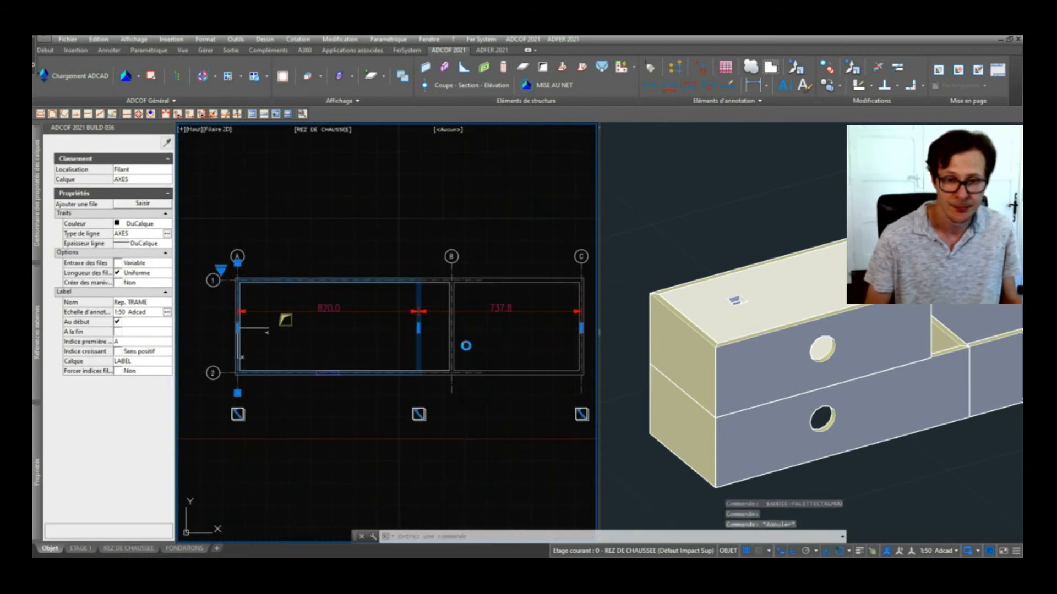
pyautogui.press('Escape')
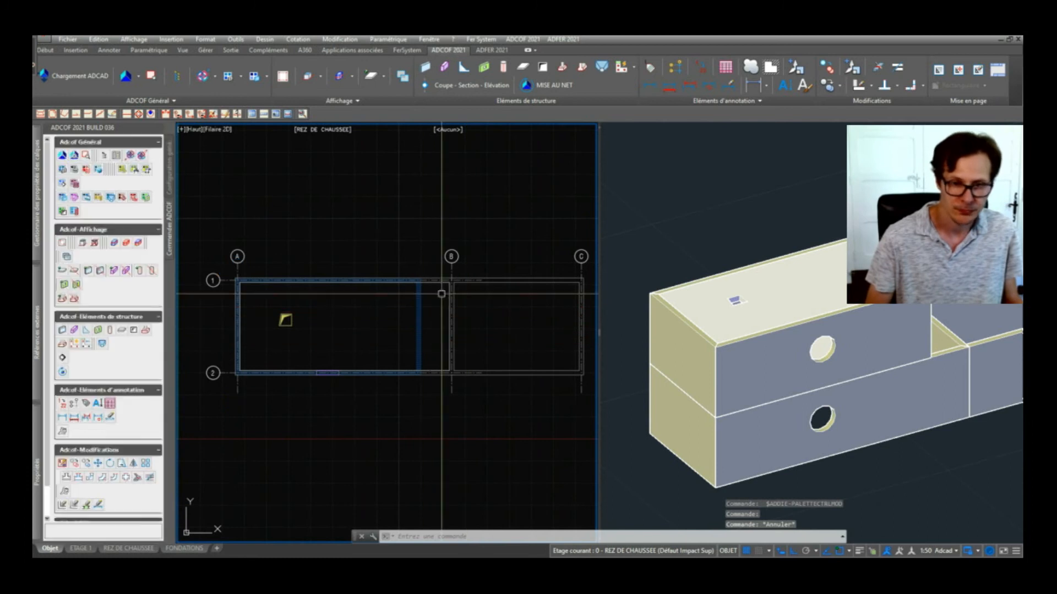
# Step: Stretch the right-hand ends of horizontal axes 1 and 2 past axis C
pyautogui.click(458, 252)
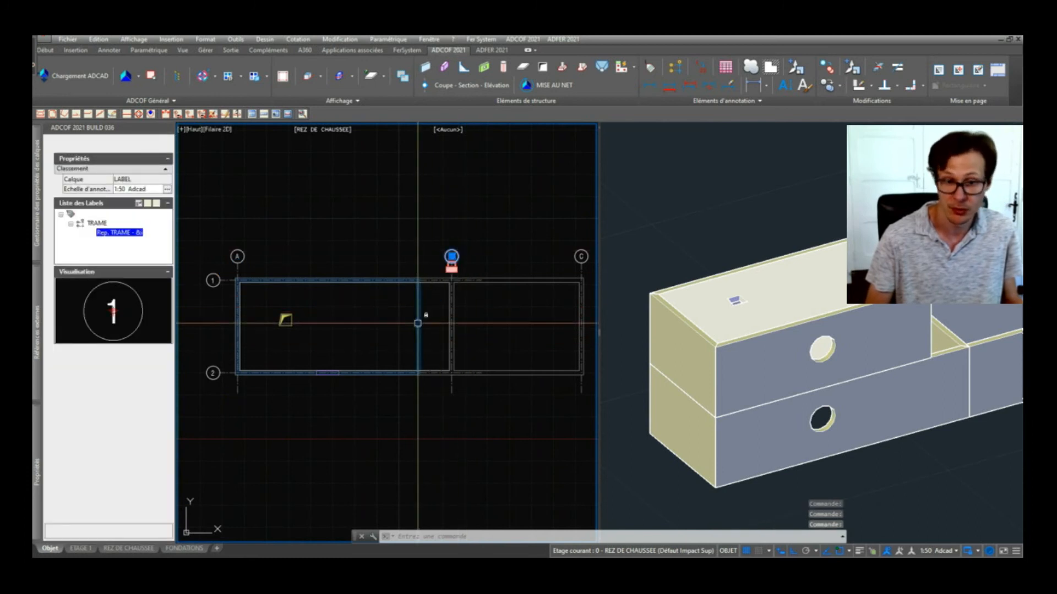
pyautogui.press('Escape')
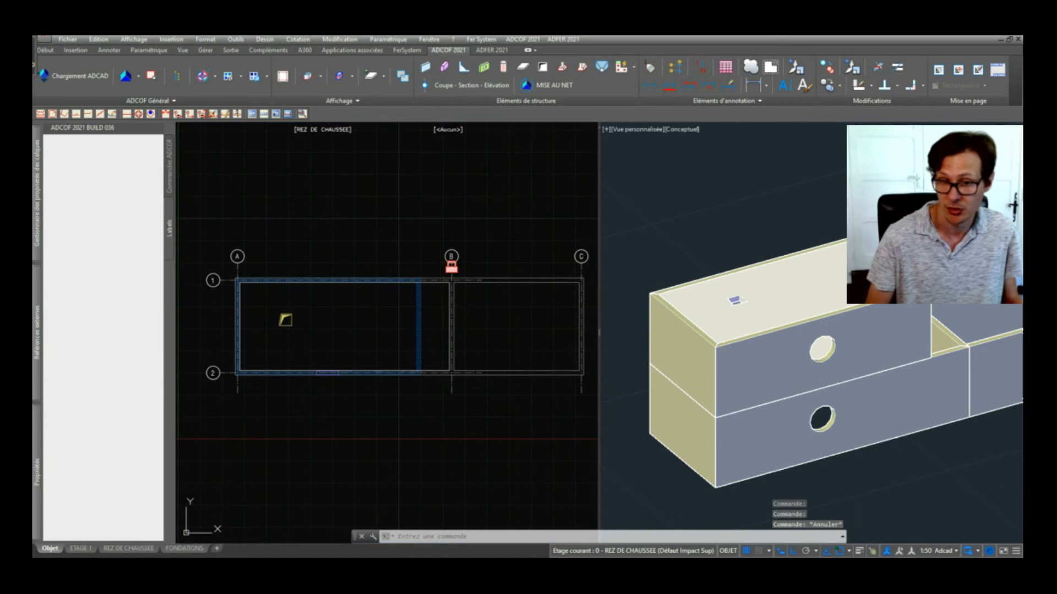
pyautogui.scroll(4, 482, 283)
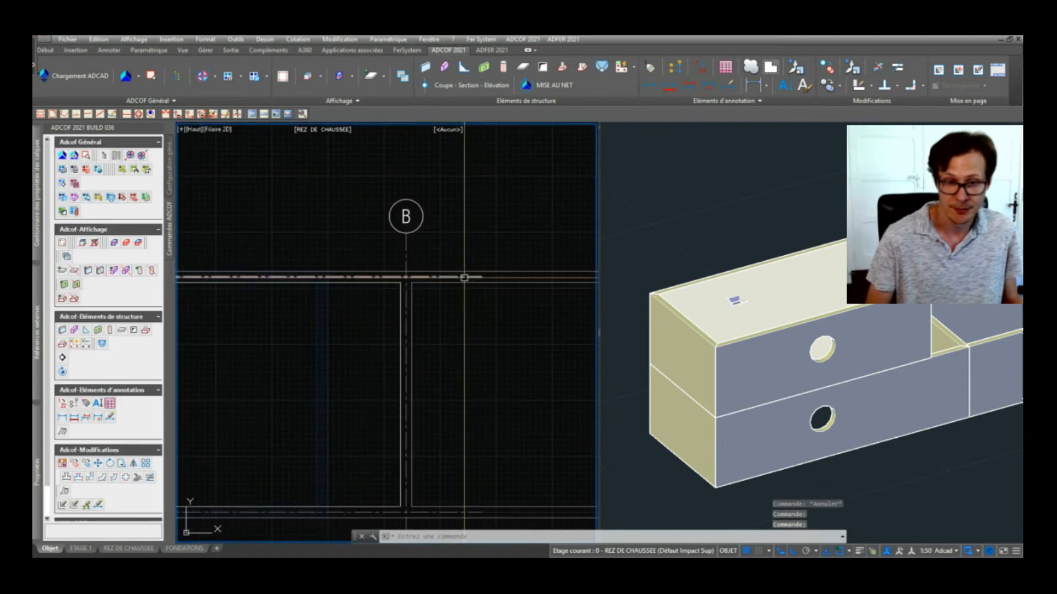
pyautogui.scroll(-2, 465, 270)
pyautogui.write('et')
pyautogui.press('space')
pyautogui.click(494, 241)
pyautogui.click(459, 443)
pyautogui.press('space')
pyautogui.click(504, 338)
pyautogui.moveTo(548, 330); pyautogui.dragTo(384, 337, button='middle')
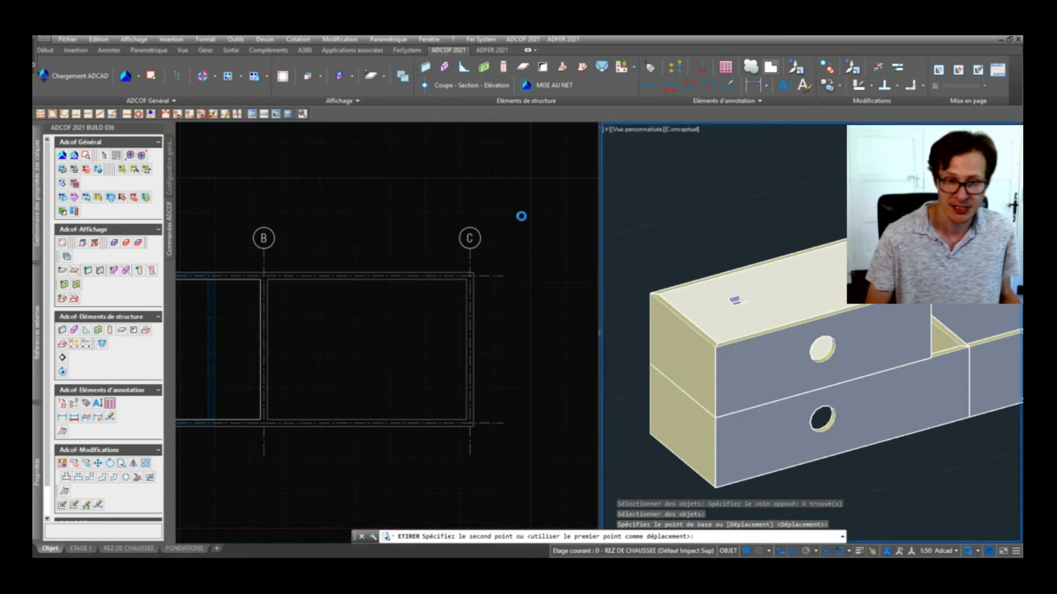
pyautogui.click(541, 344)
# Step: Stretch the extension's end wall together with axis C towards axis B to shorten the extension
pyautogui.scroll(-4, 391, 238)
pyautogui.press('space')
pyautogui.click(533, 206)
pyautogui.click(485, 358)
pyautogui.press('space')
pyautogui.click(511, 377)
pyautogui.click(486, 379)
# Step: Try to move the label of axis C sideways away from the building, then undo the move
pyautogui.scroll(2, 477, 253)
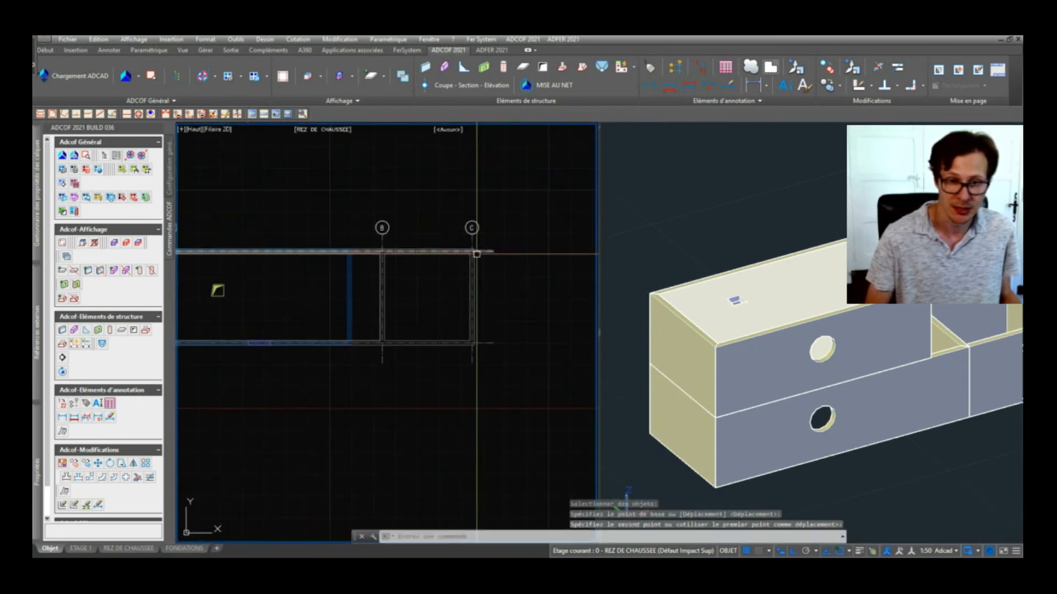
pyautogui.click(472, 227)
pyautogui.write('d')
pyautogui.press('space')
pyautogui.scroll(-3, 473, 231)
pyautogui.click(474, 230)
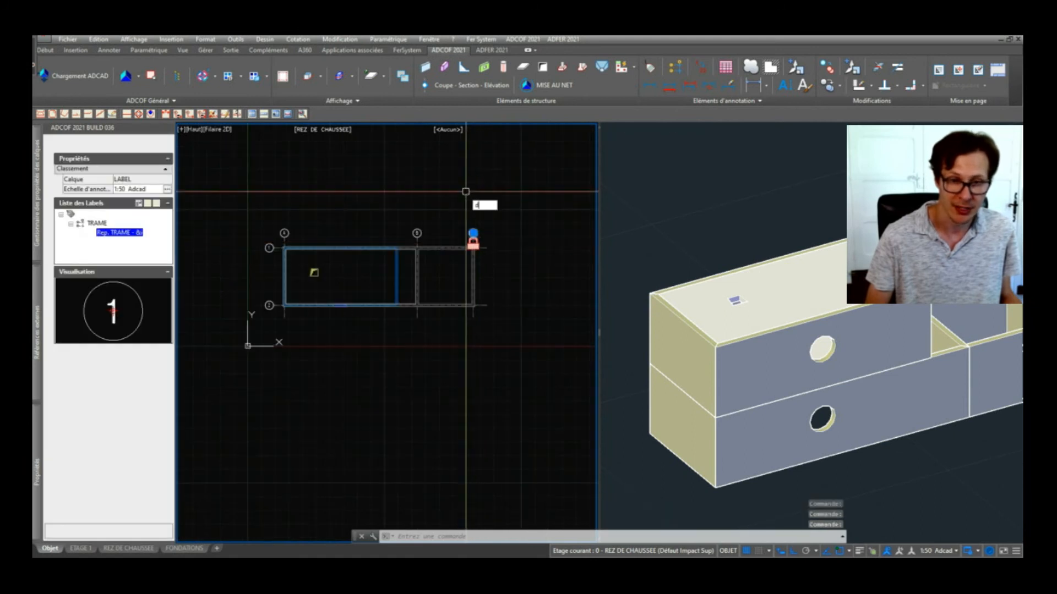
pyautogui.click(484, 190)
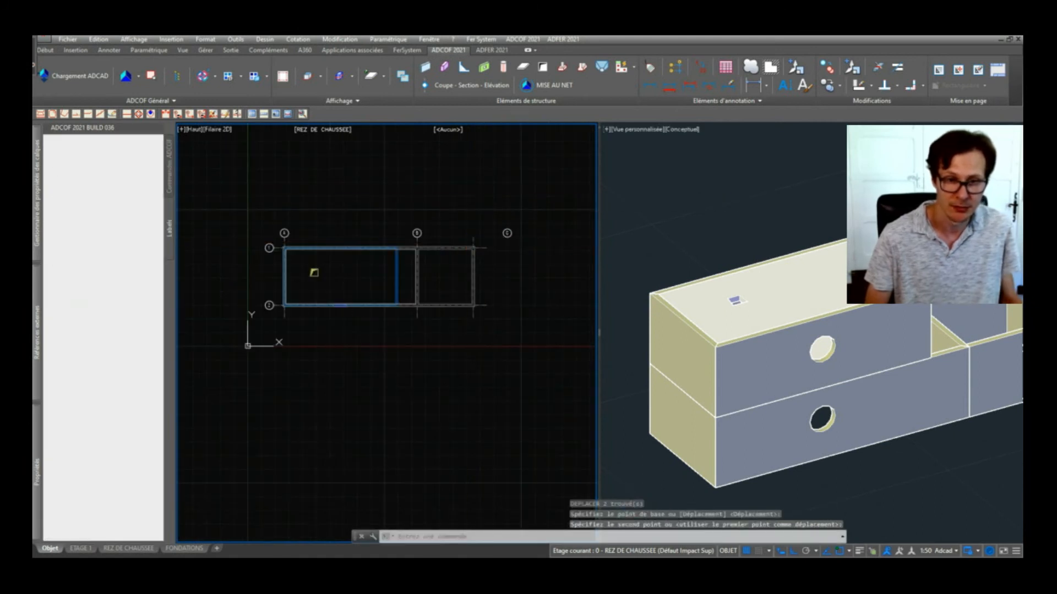
pyautogui.hotkey('ctrl', 'z')
# Step: Try to move the whole vertical axis grid sideways, then undo the move and deselect the grid
pyautogui.scroll(5, 475, 245)
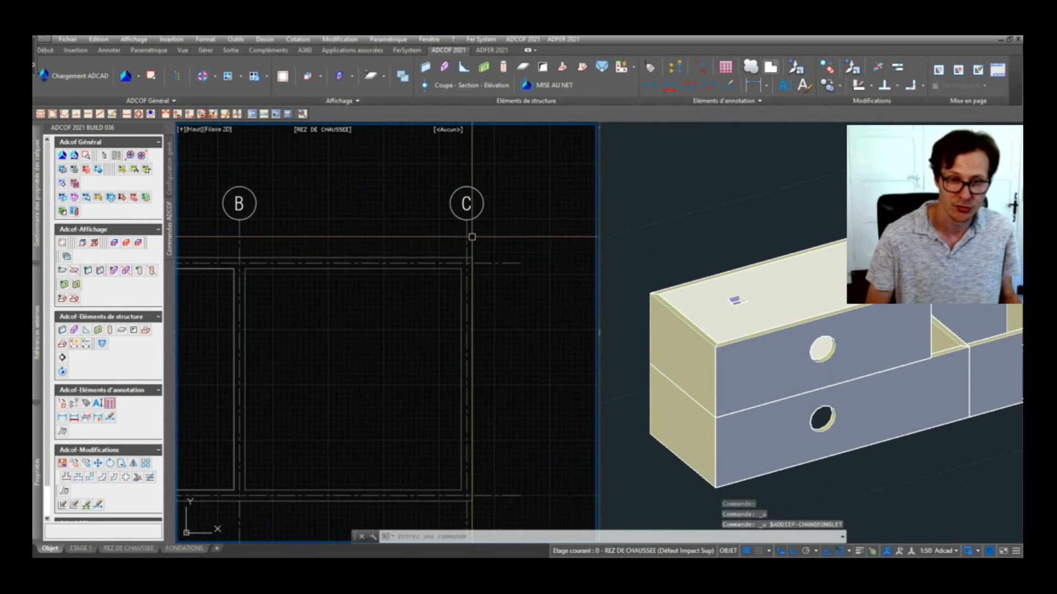
pyautogui.click(467, 244)
pyautogui.scroll(-6, 468, 298)
pyautogui.write('d')
pyautogui.press('space')
pyautogui.click(409, 200)
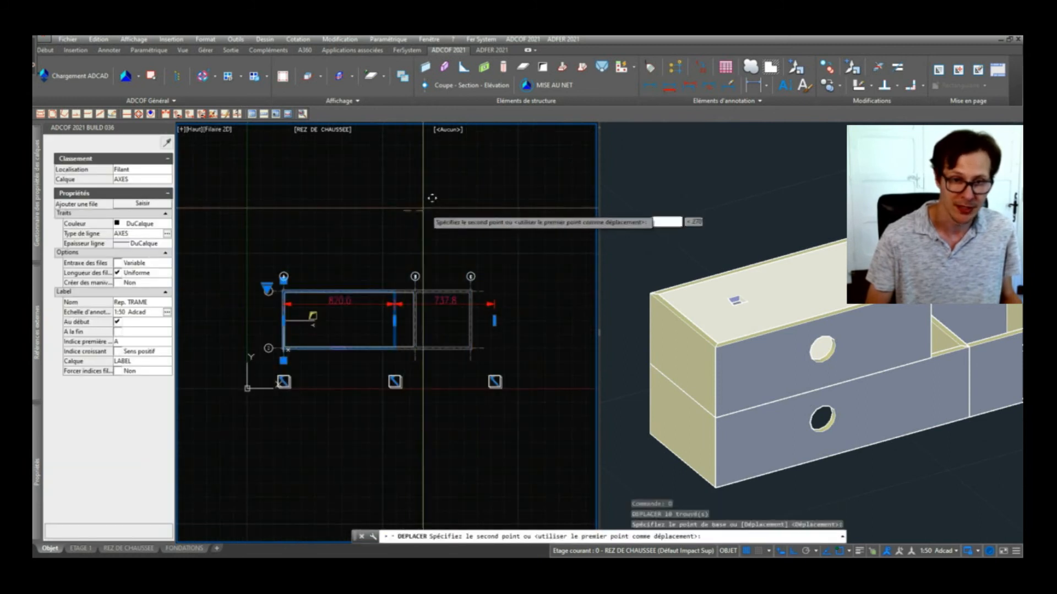
pyautogui.click(445, 202)
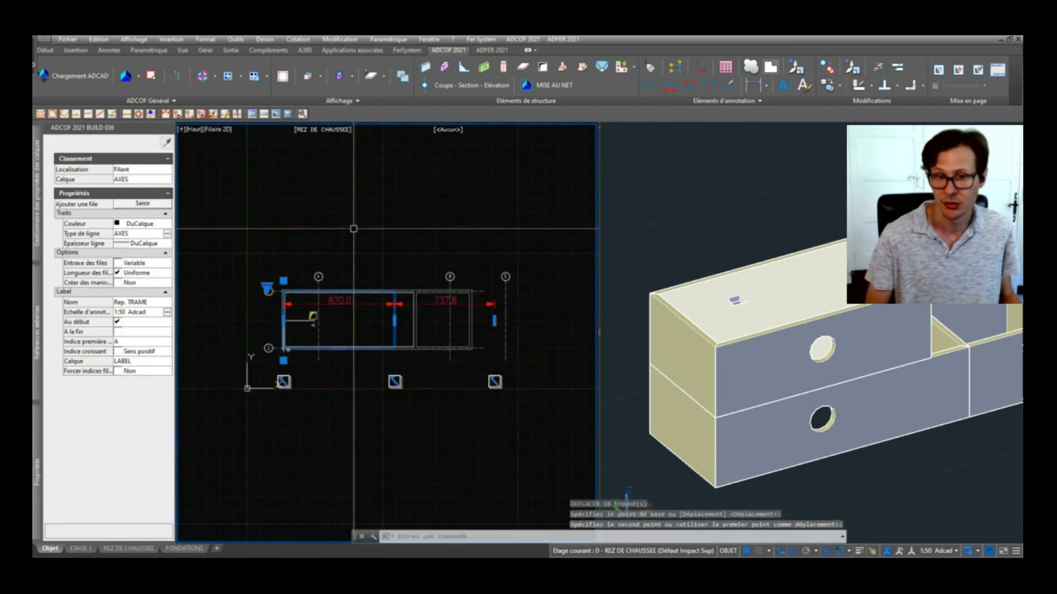
pyautogui.hotkey('ctrl', 'z')
pyautogui.press('Escape')
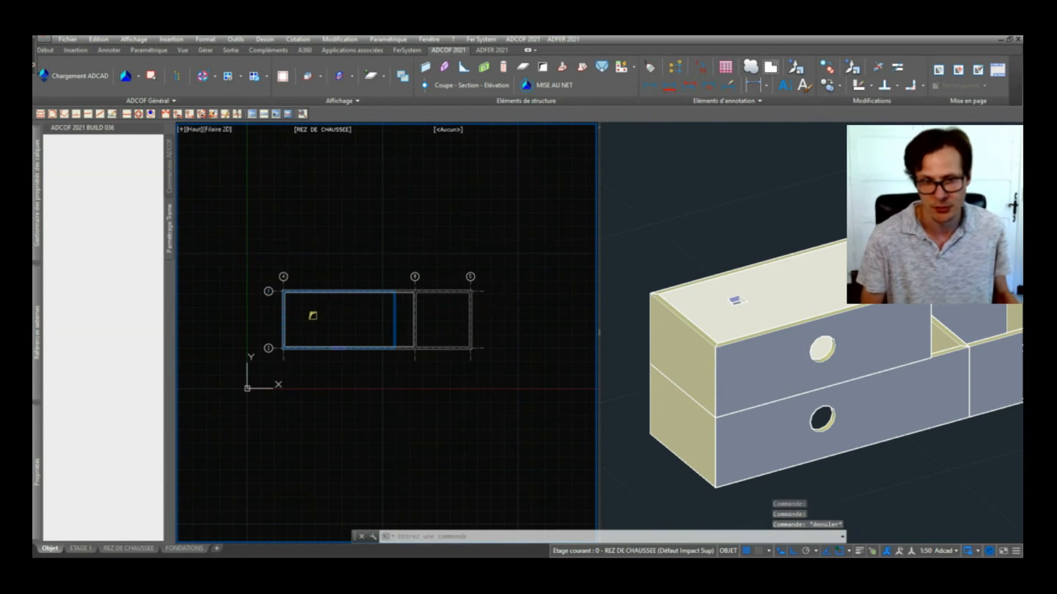
# Step: Examine the annotation scale list of the axis B label, then close it and deselect the label
pyautogui.scroll(2, 333, 313)
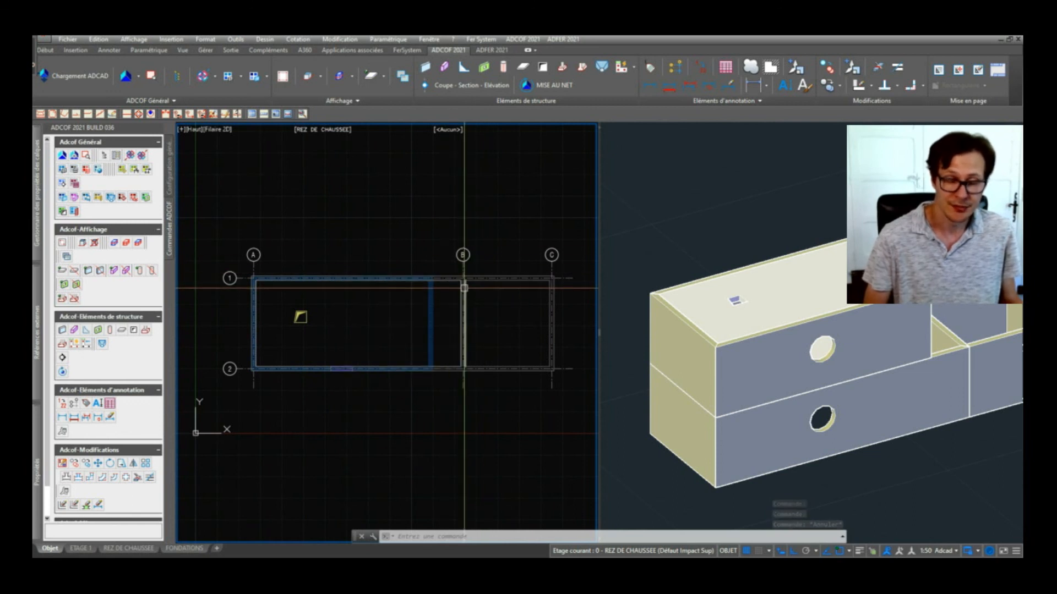
pyautogui.click(460, 248)
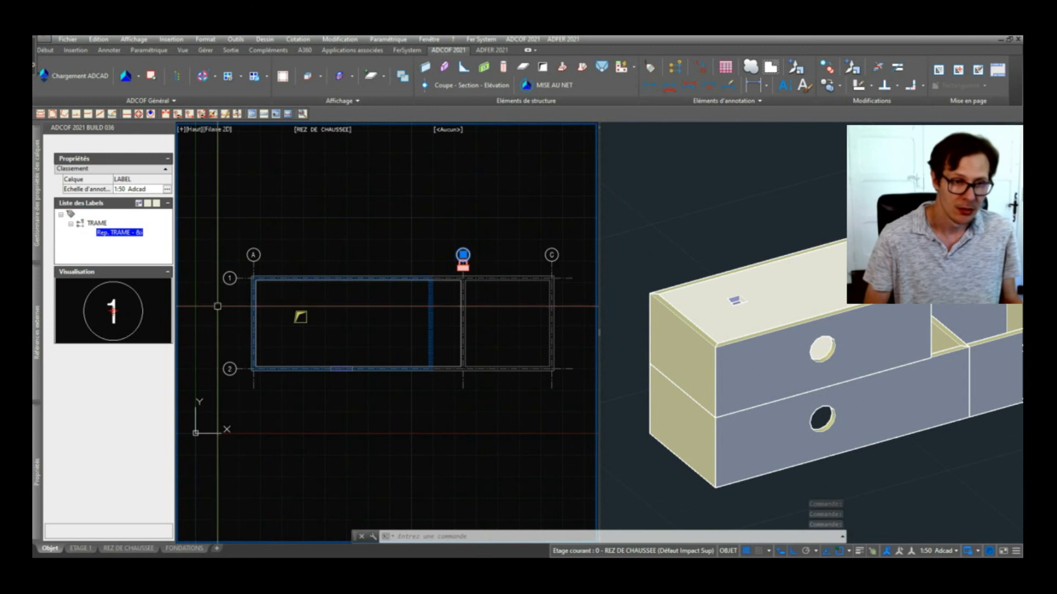
pyautogui.click(166, 190)
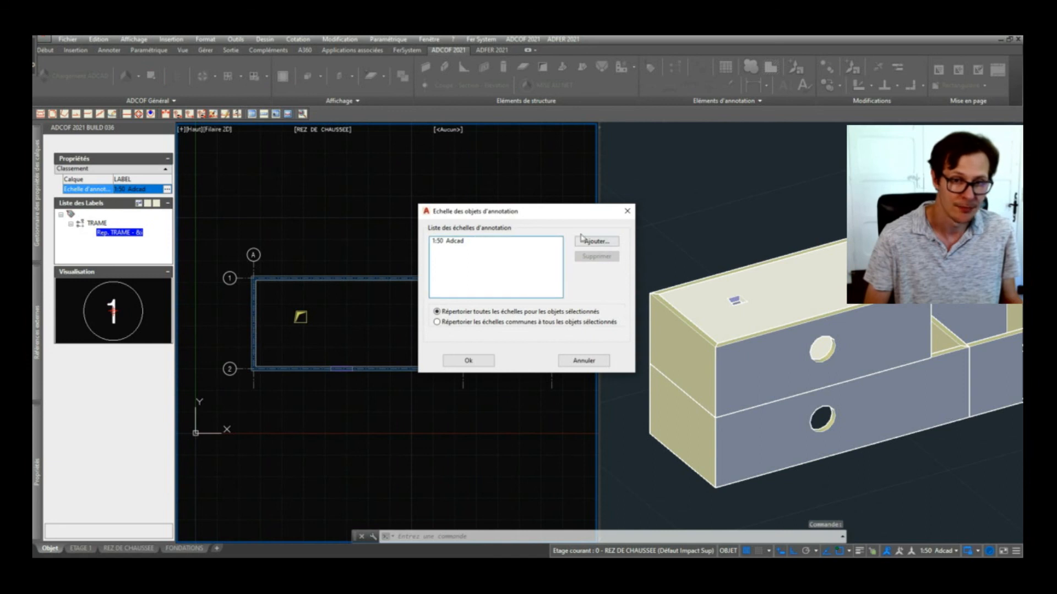
pyautogui.press('Escape')
pyautogui.press('Escape')
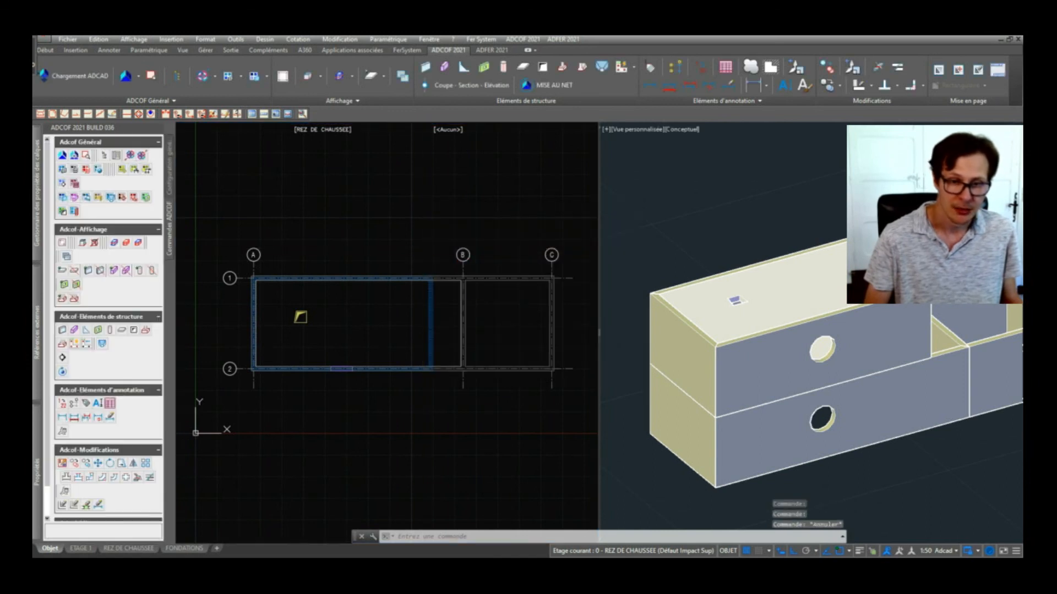
pyautogui.click(484, 299)
pyautogui.click(783, 257)
pyautogui.click(459, 229)
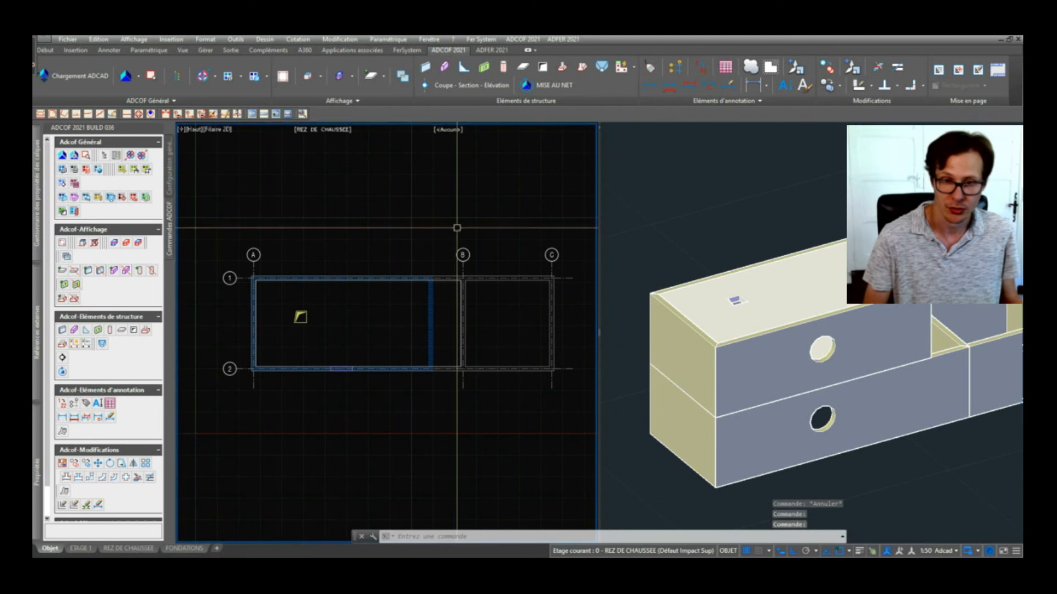